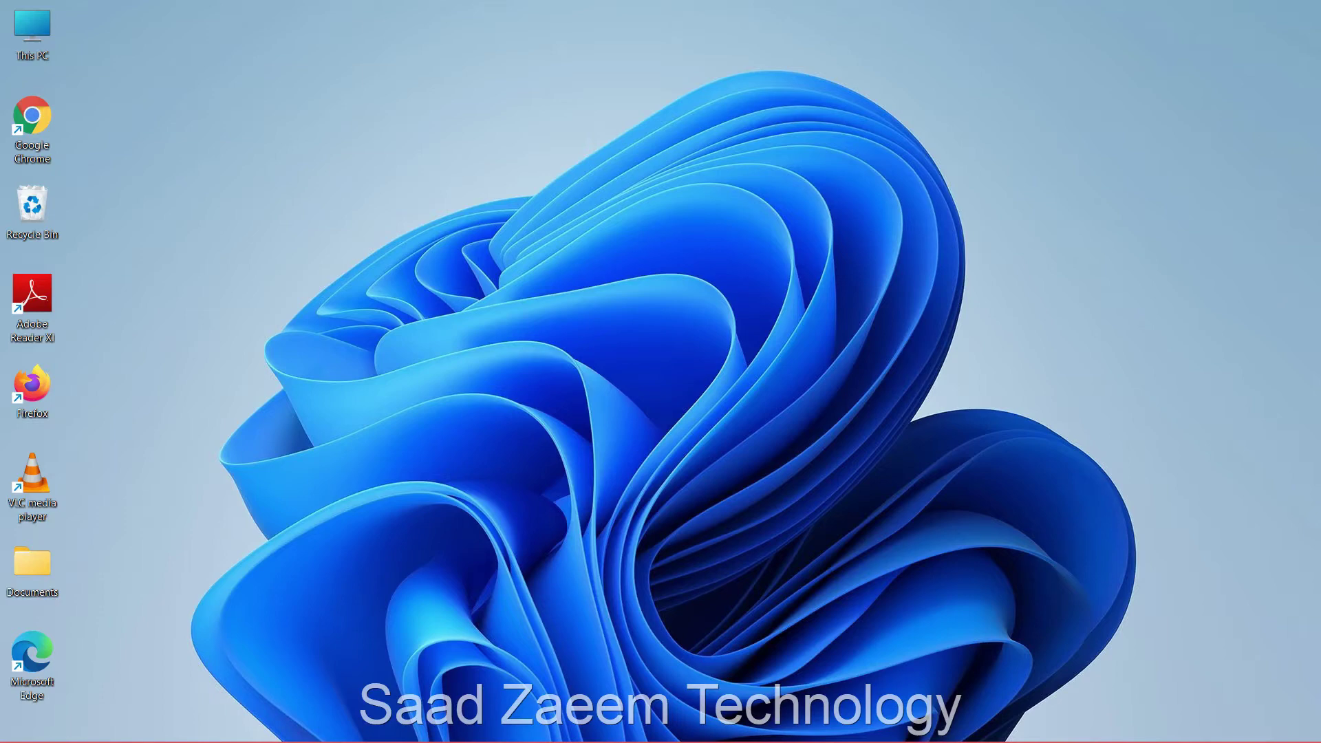
Step: Search for "file e" in Windows search and open File Explorer
mouse_move(680, 741)
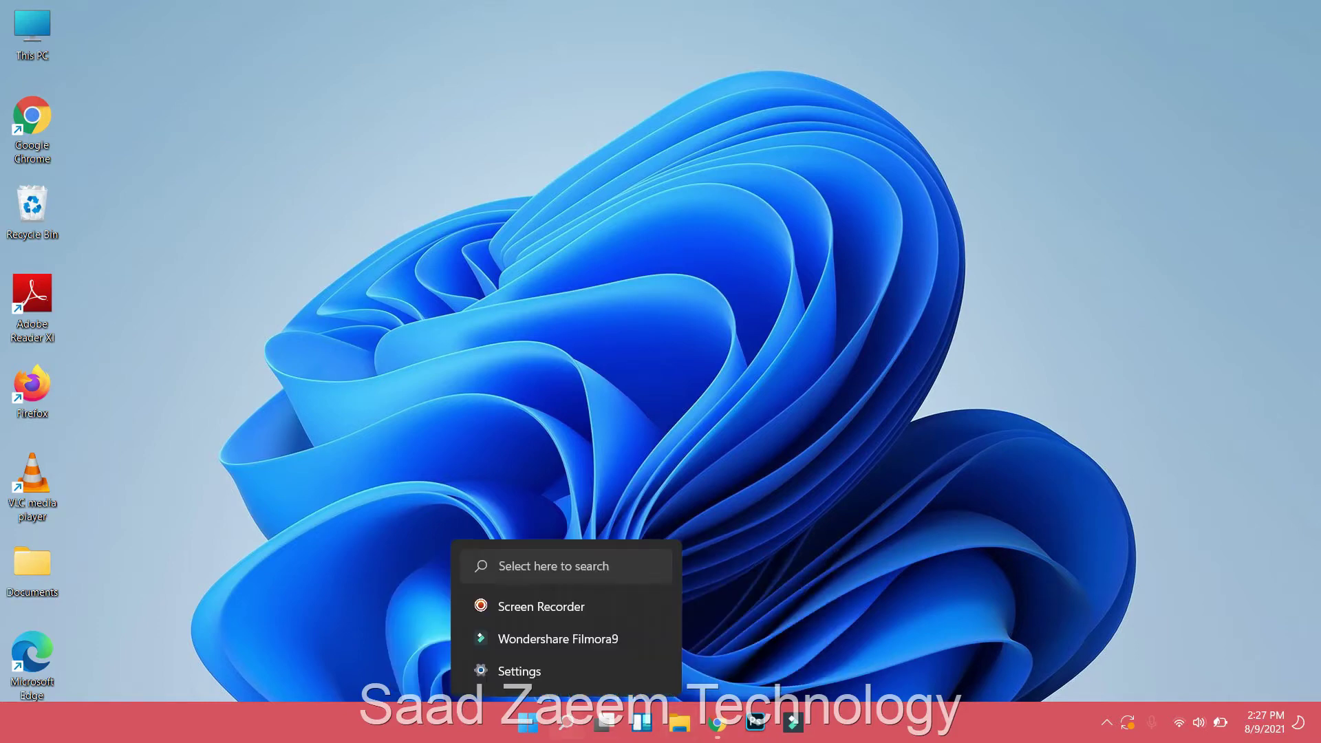
click(565, 722)
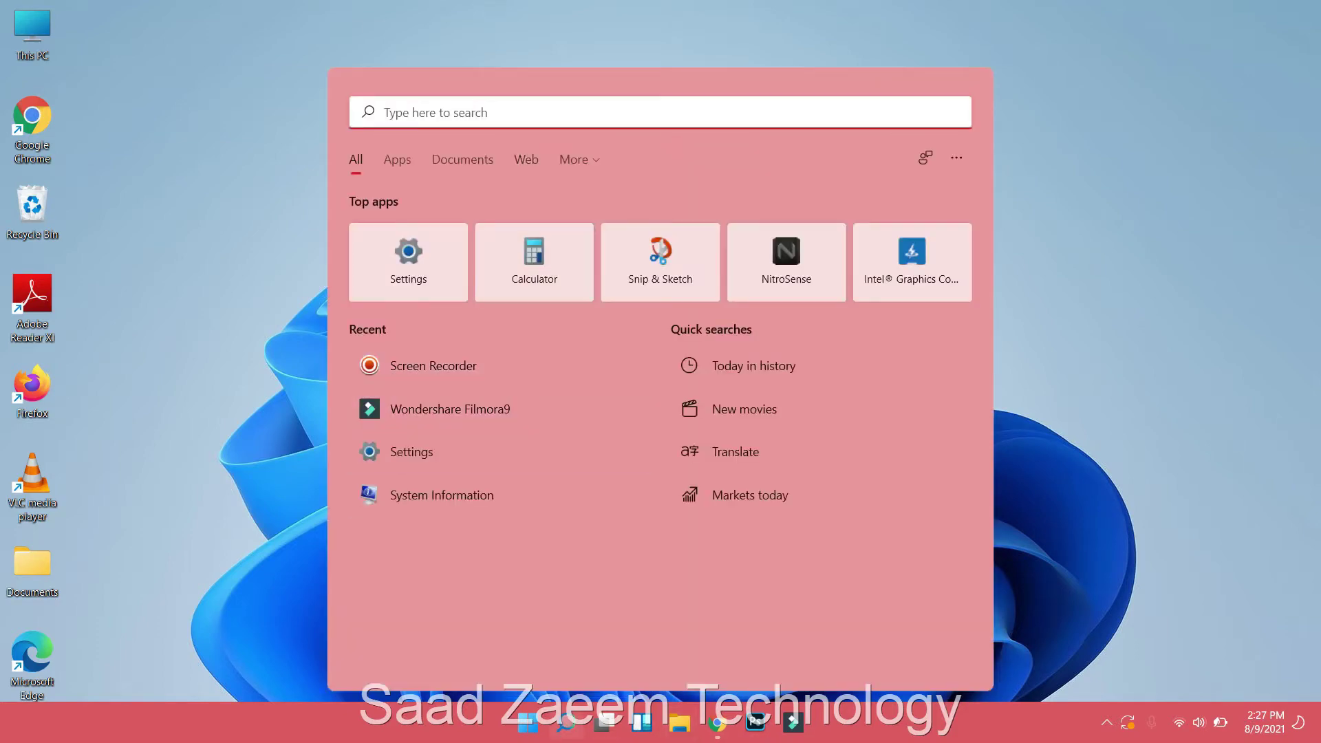
text(file e)
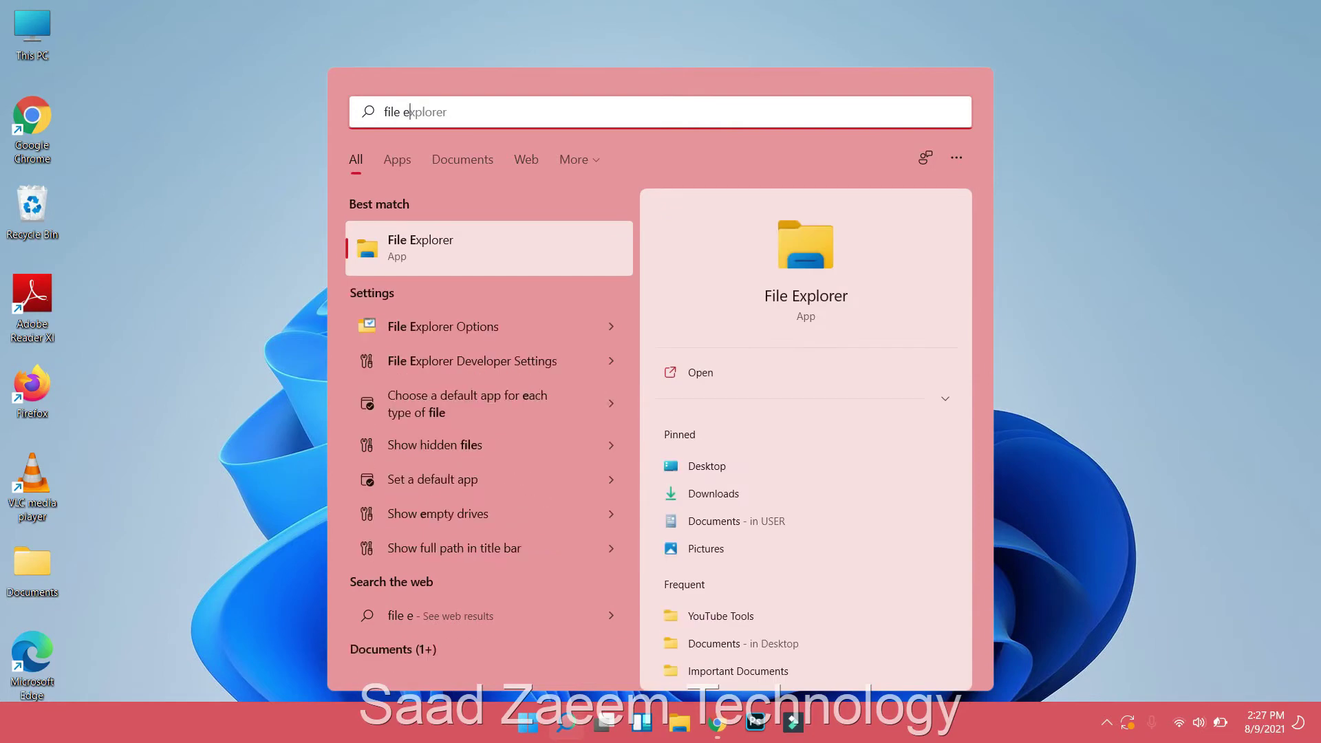
key(Return)
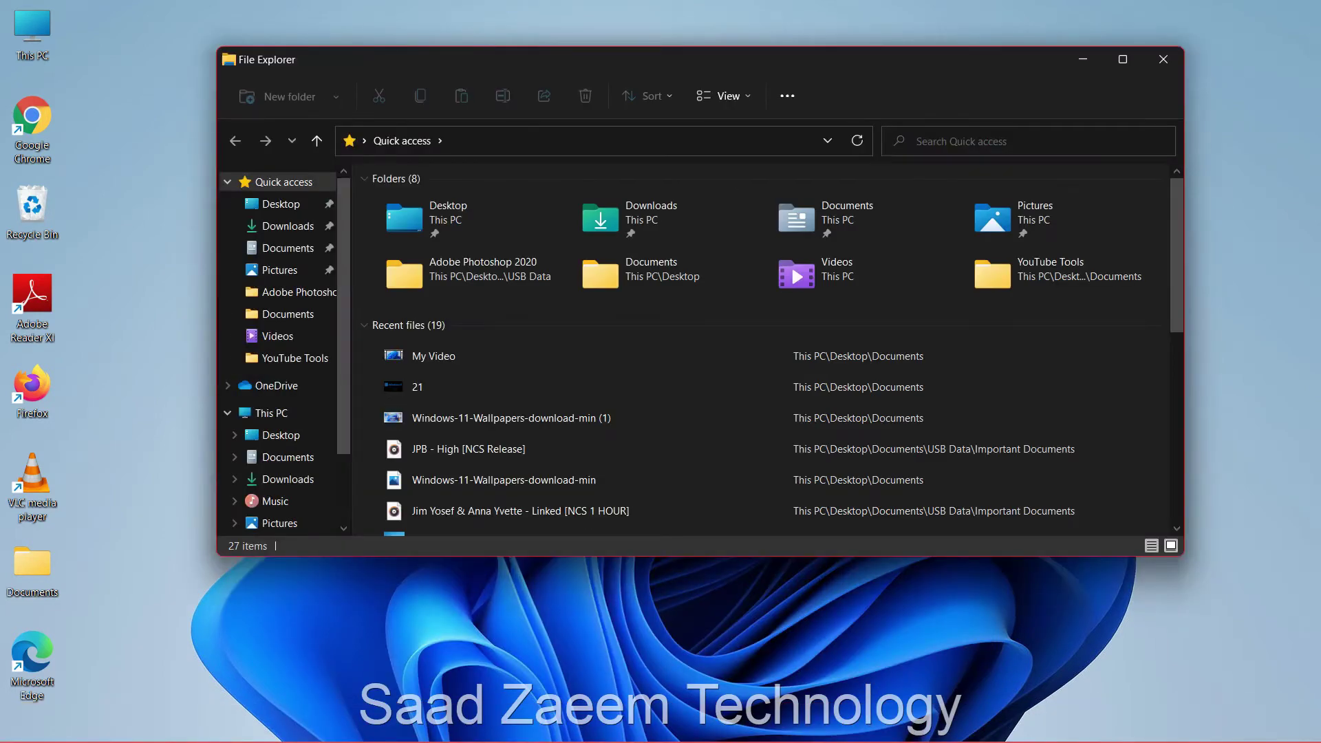
Step: Browse to the Google folder inside Program Files (x86) on the C: drive
click(272, 414)
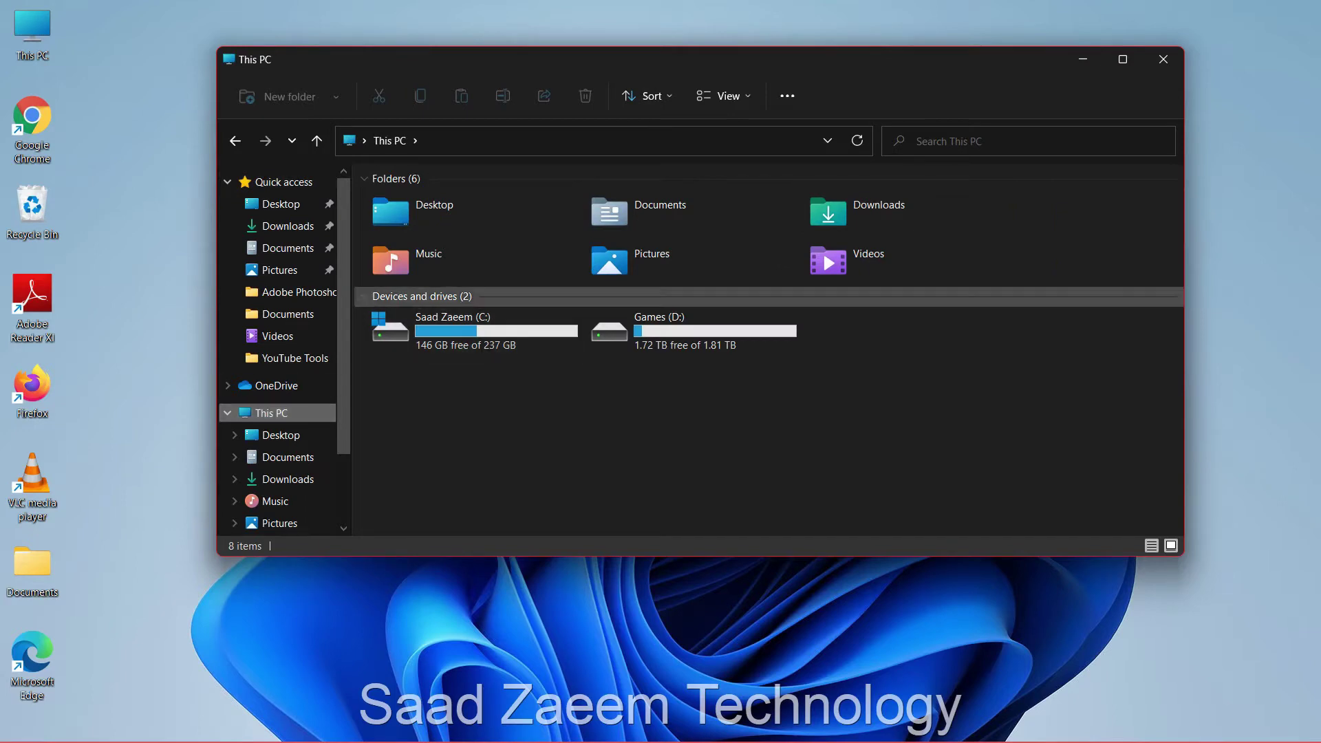
double_click(420, 337)
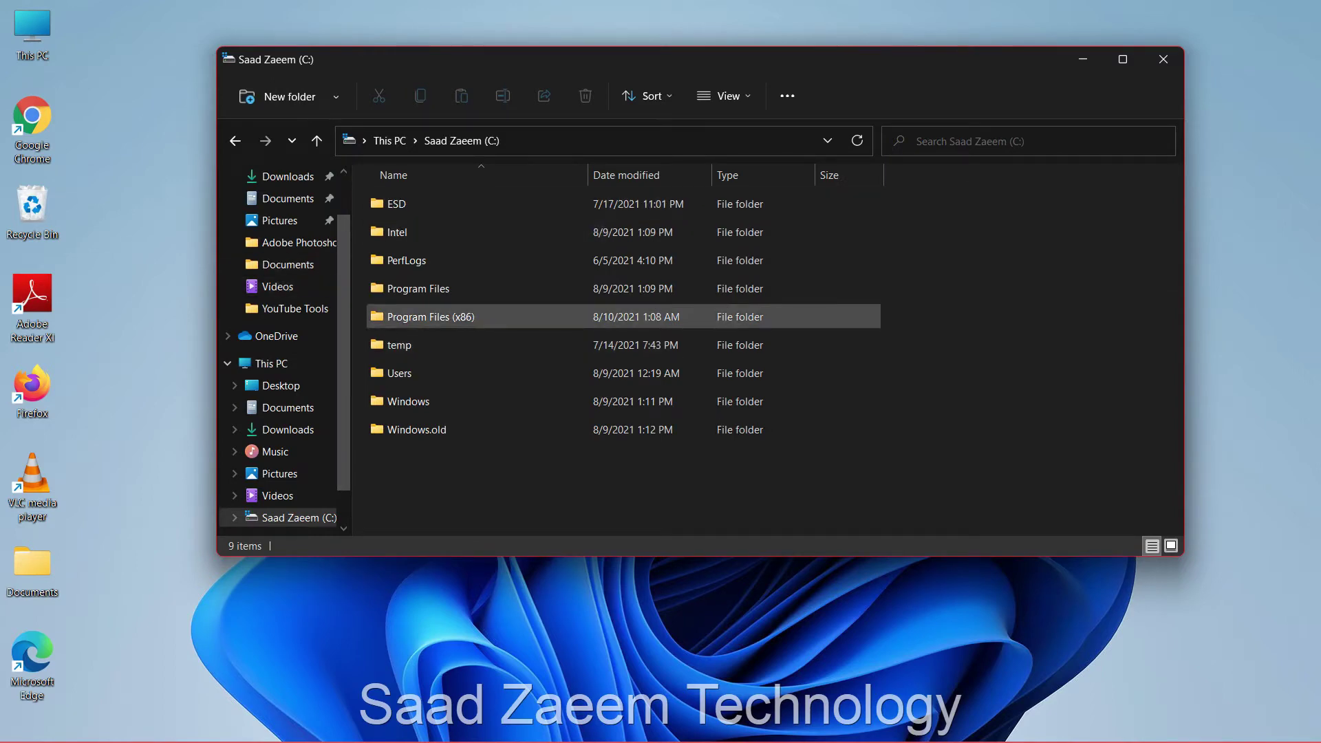
double_click(427, 317)
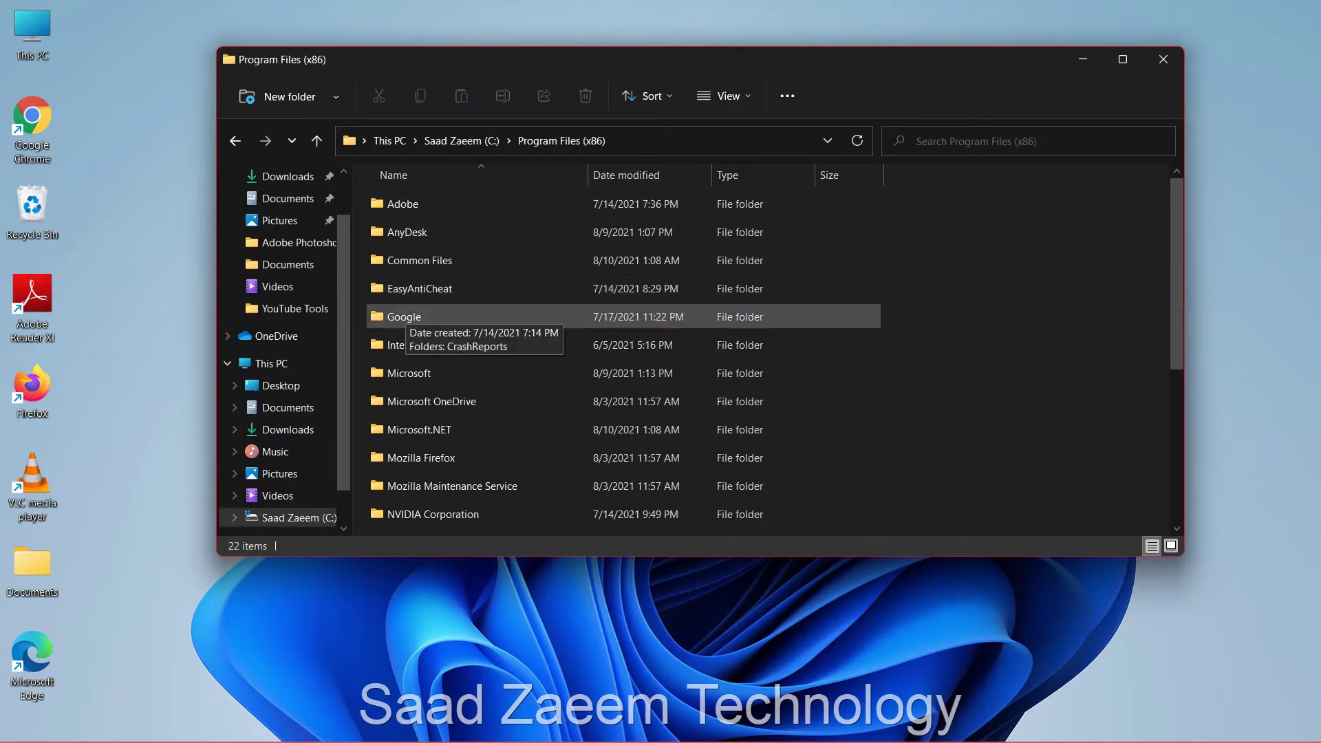
double_click(404, 316)
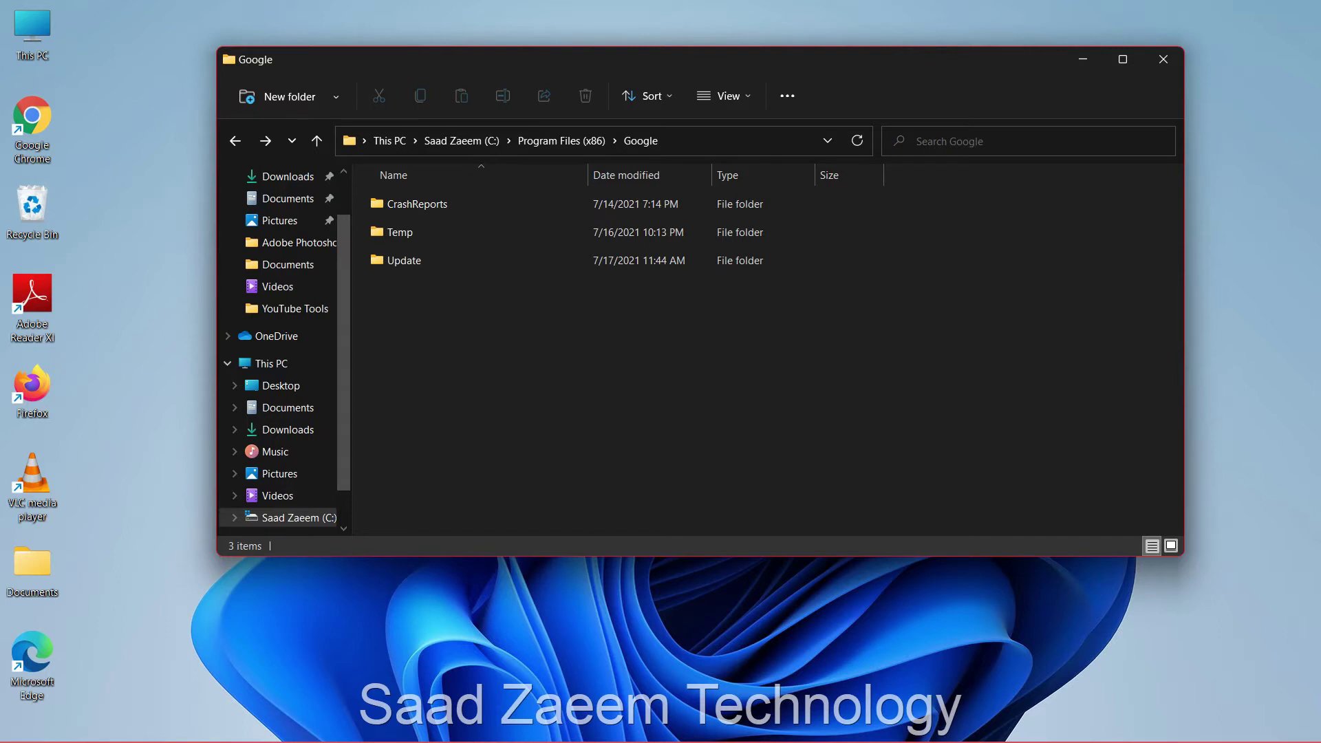
Step: Open the file location of the Google Chrome desktop shortcut
key(super+r)
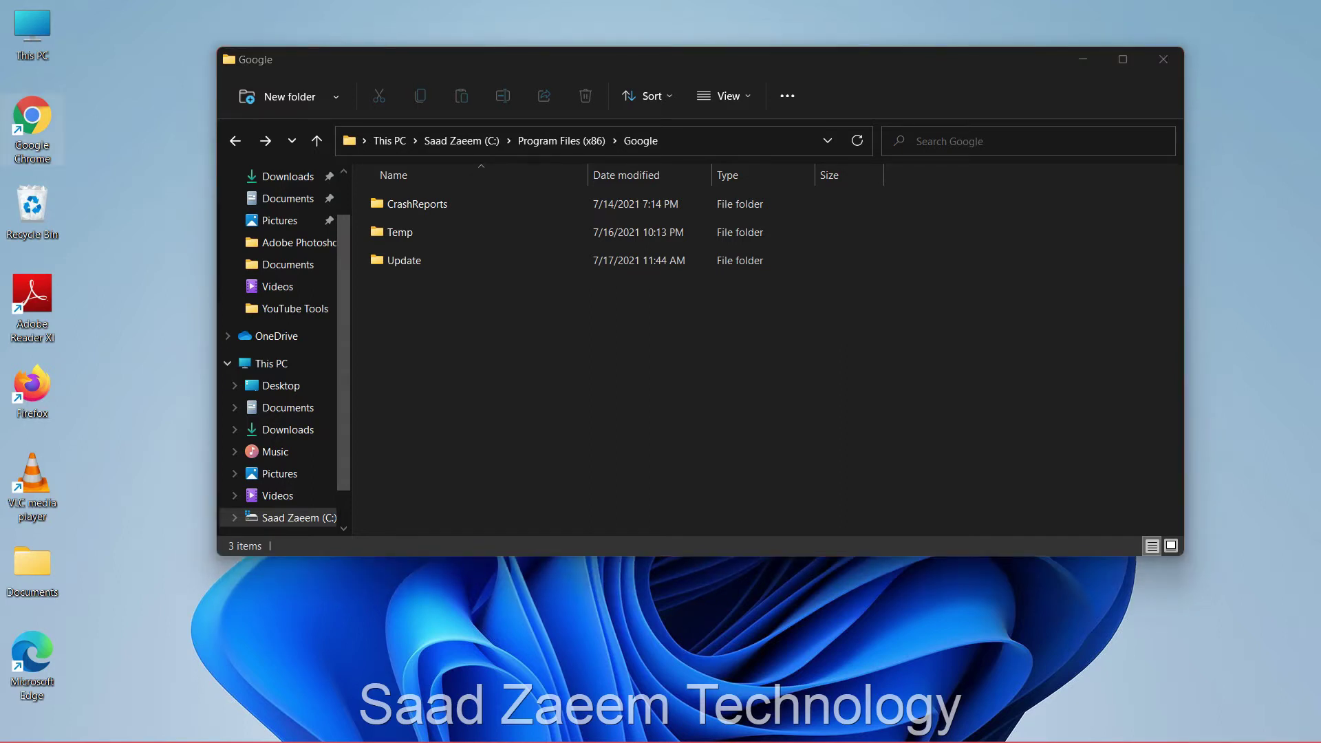
right_click(41, 131)
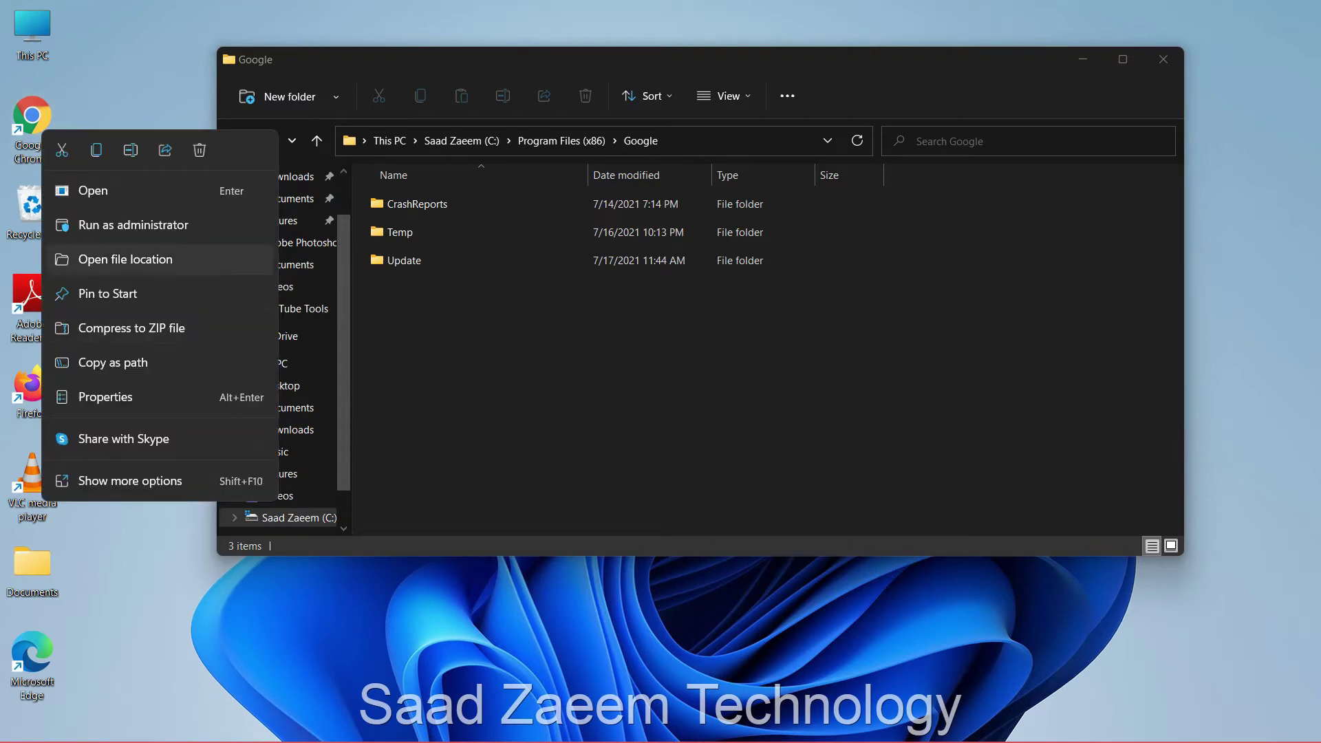
click(125, 260)
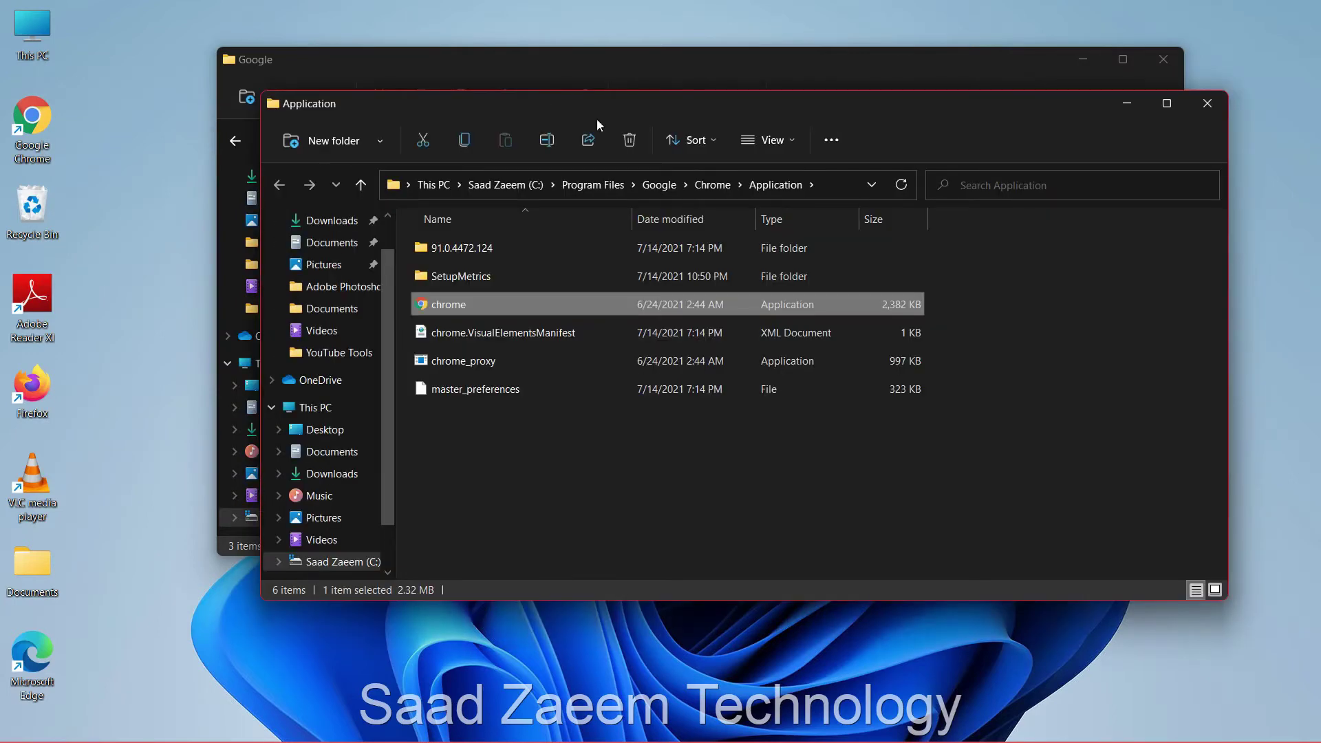
Step: In the new folder window, go back to the C: drive and open the Google folder inside Program Files
drag(597, 119, 515, 291)
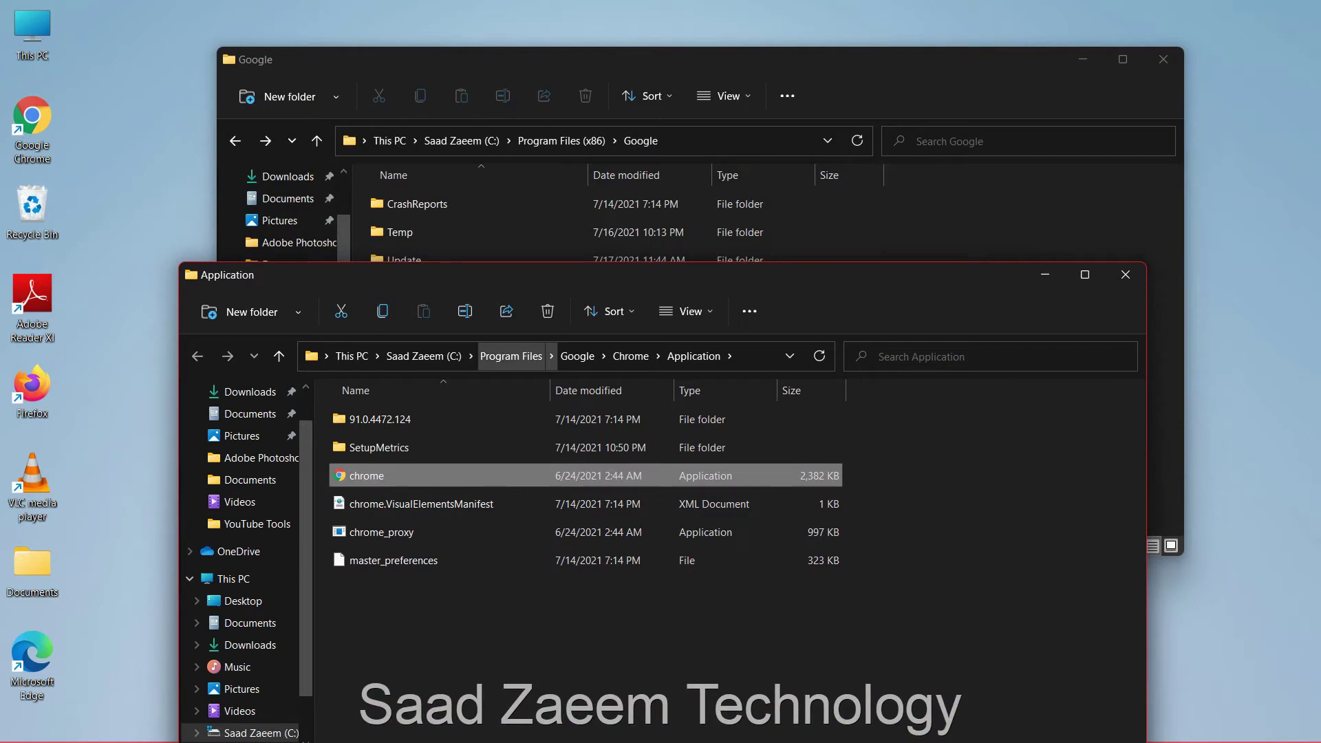
click(424, 355)
drag(433, 281, 475, 109)
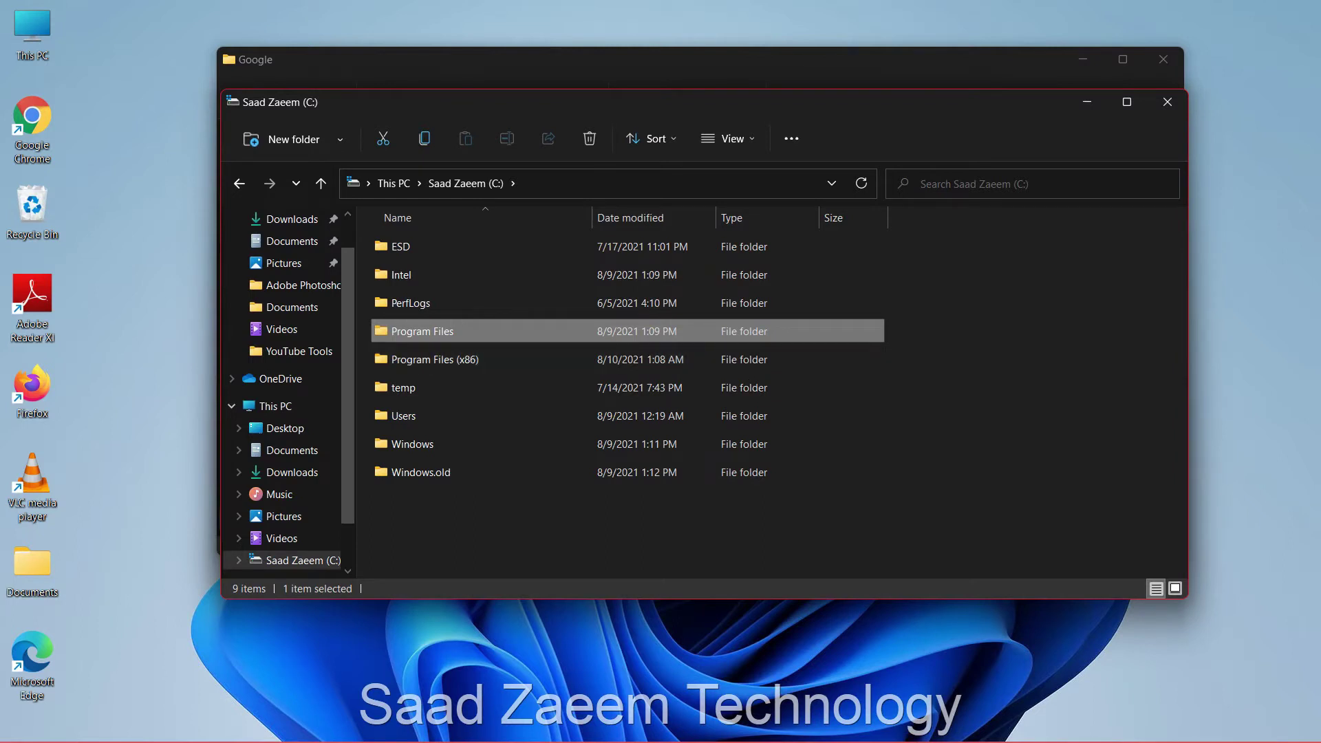
double_click(422, 331)
click(423, 332)
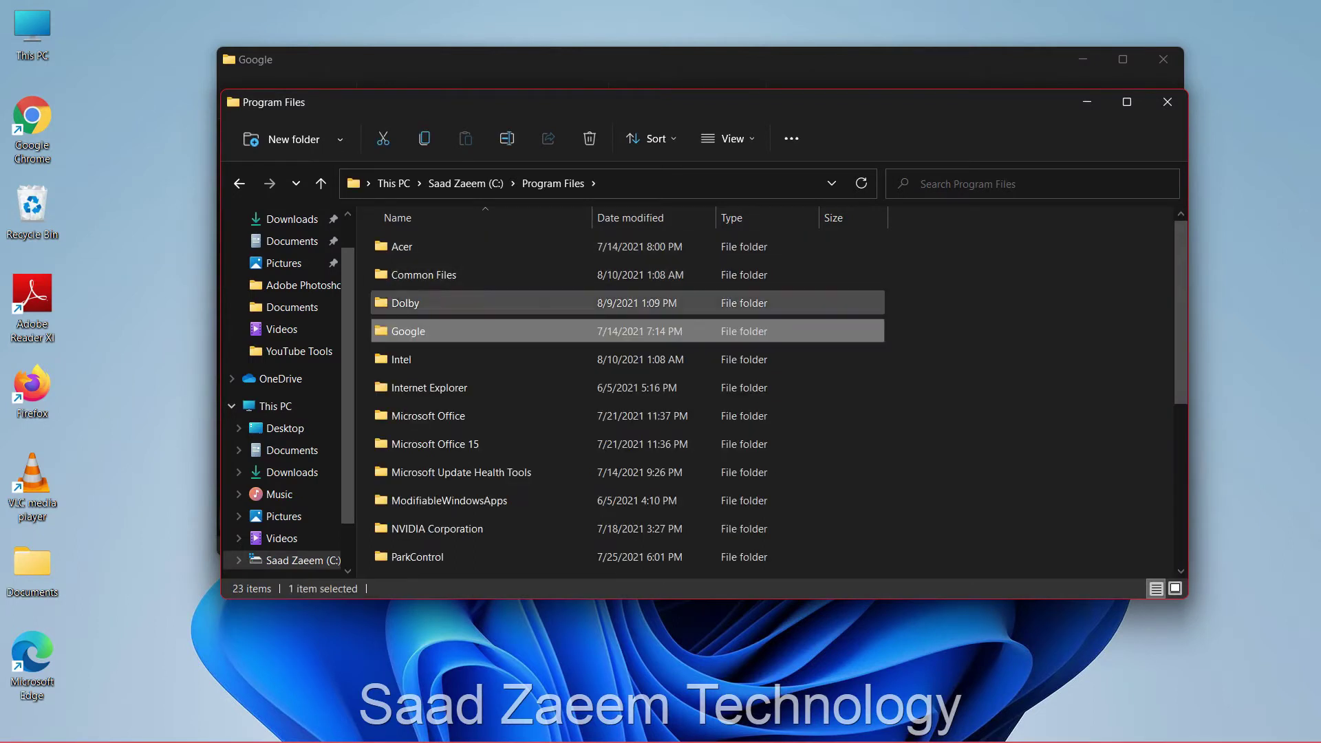
double_click(422, 331)
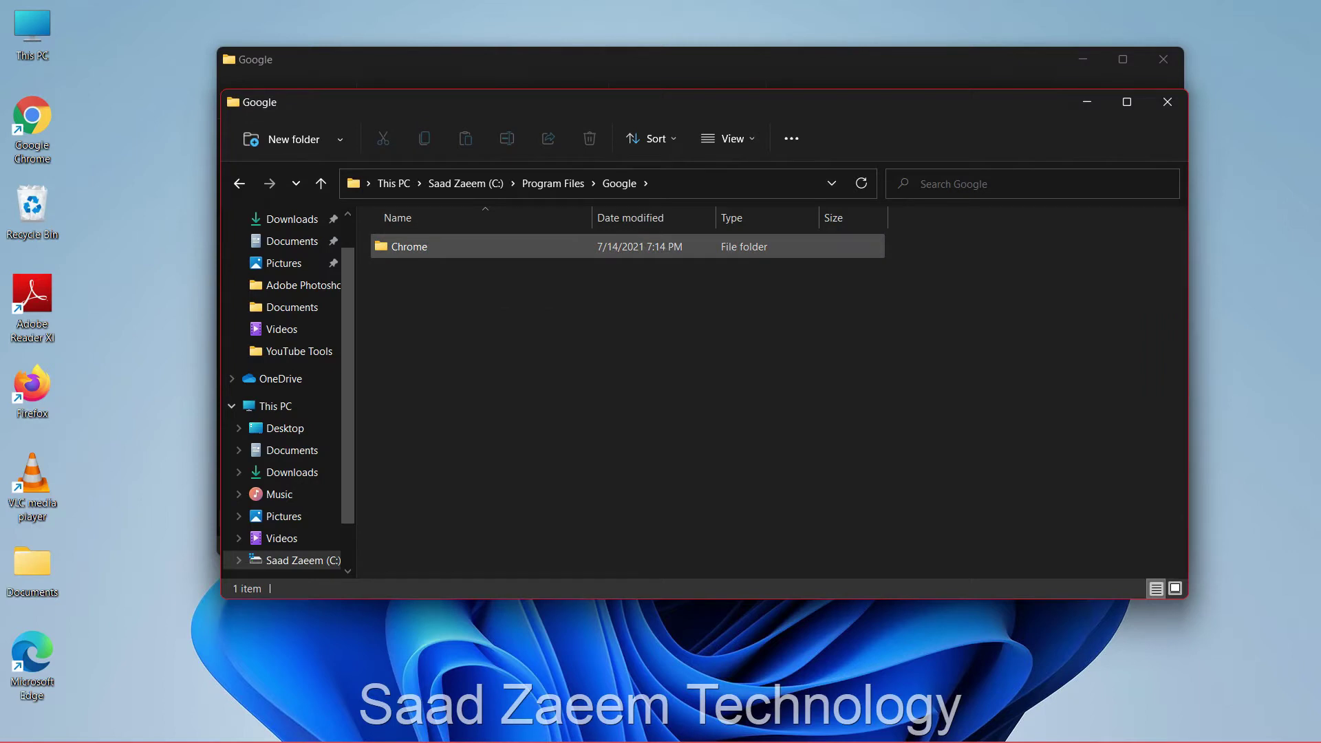
Step: Close the Program Files (x86) folder window and open Chrome's Application folder in the remaining window
drag(601, 105, 603, 311)
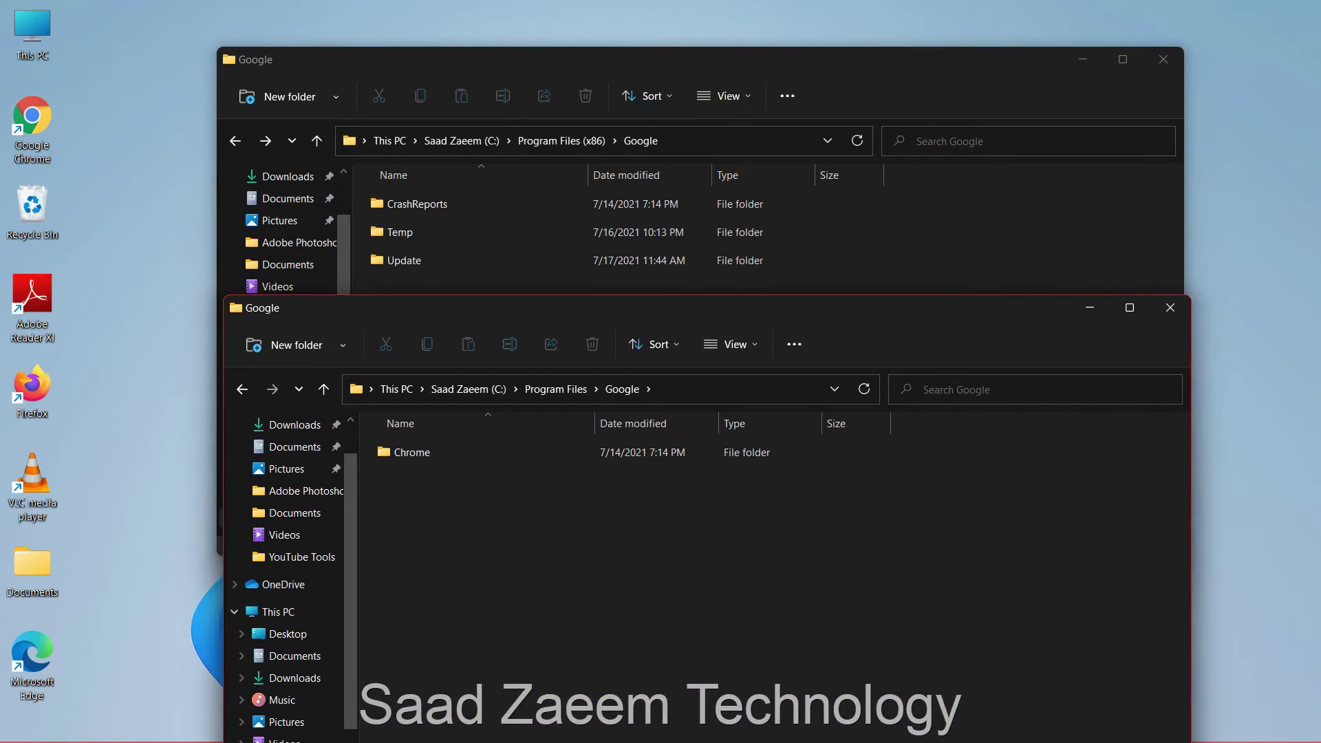
click(1163, 59)
drag(745, 305, 731, 101)
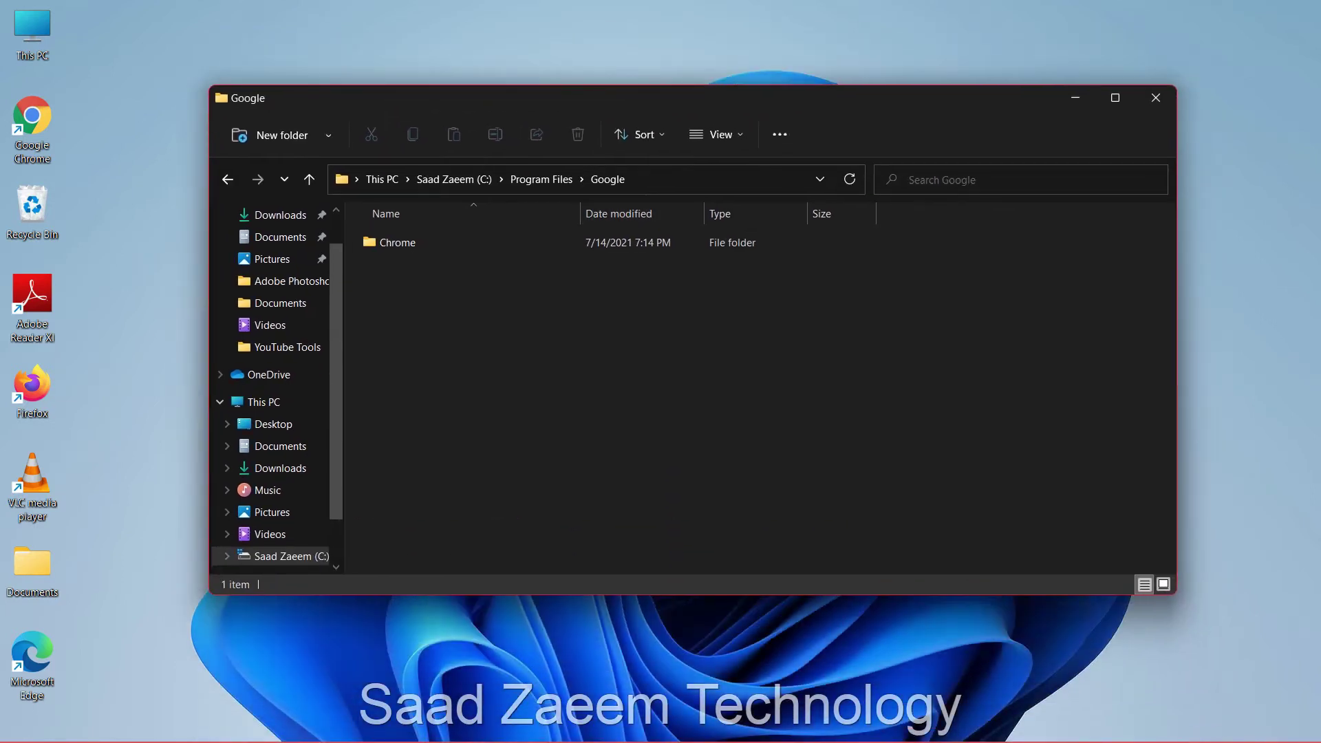
click(398, 242)
double_click(398, 242)
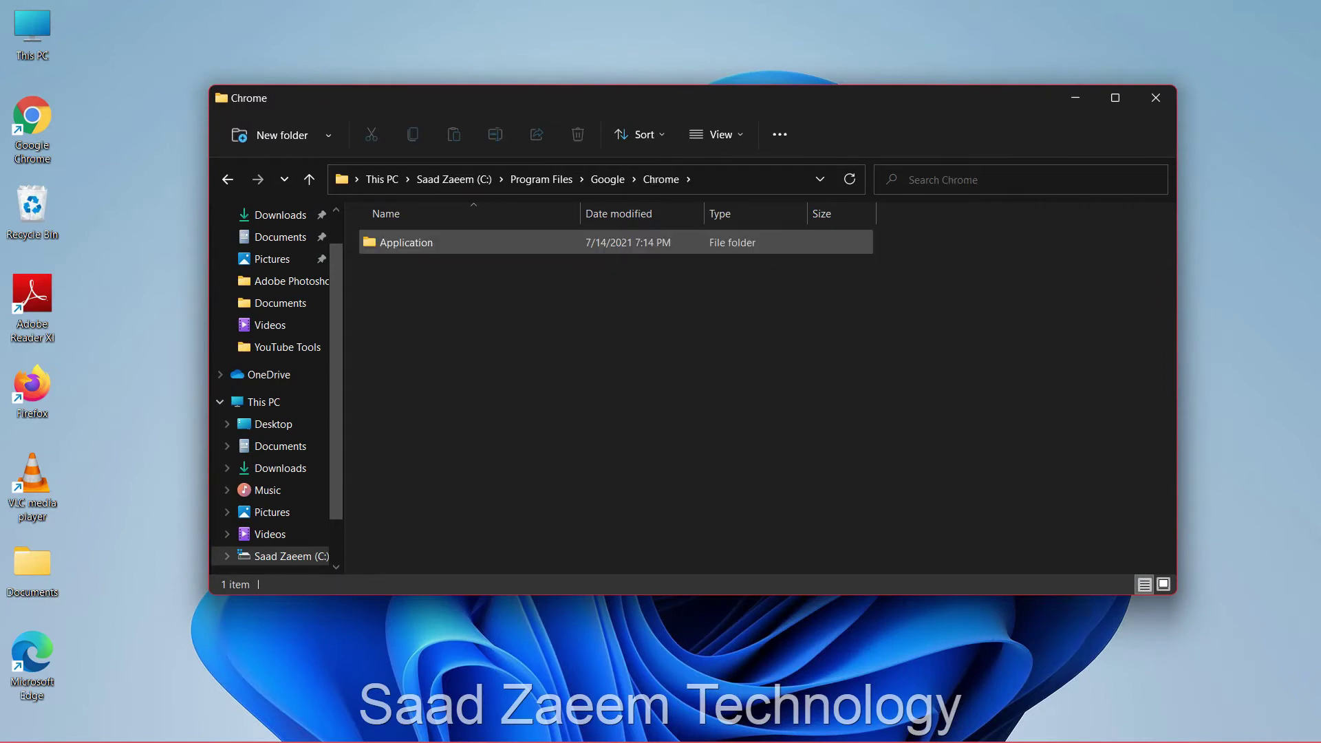
double_click(406, 243)
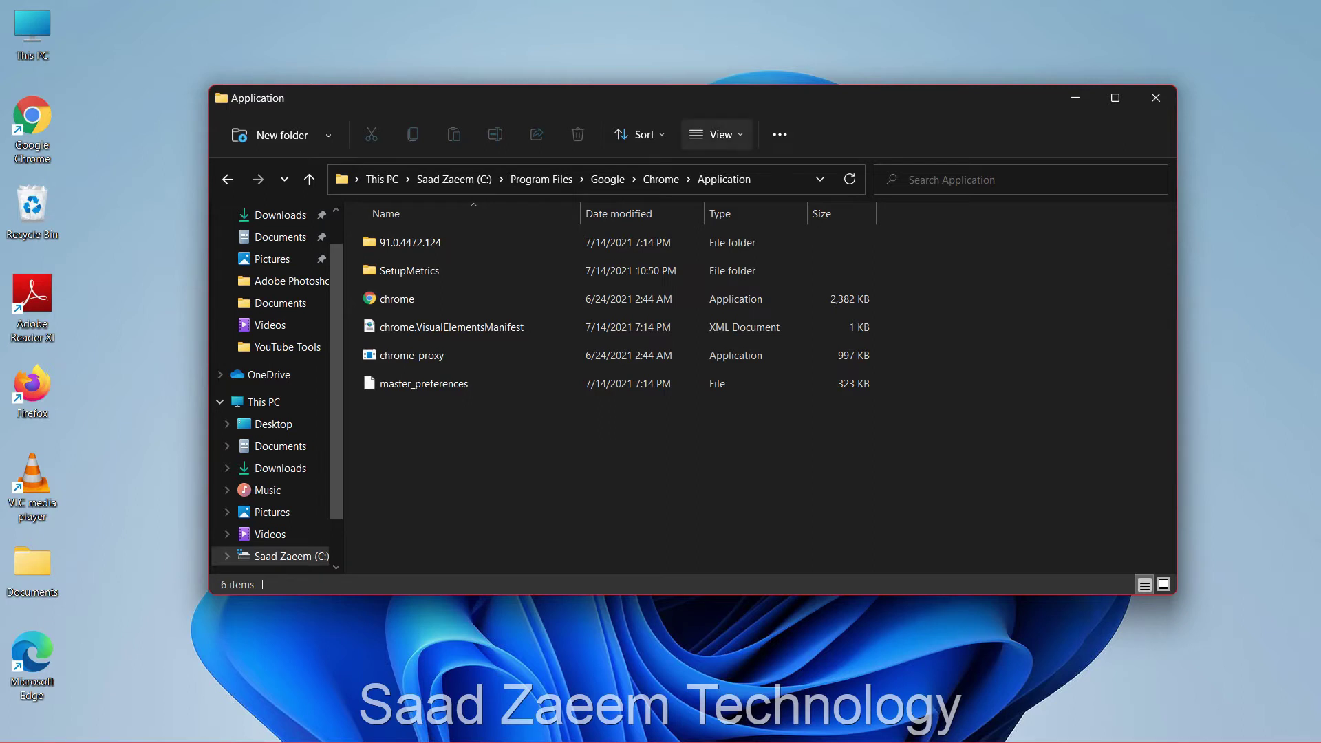
Step: Send the chrome application to the desktop as a shortcut
mouse_move(399, 303)
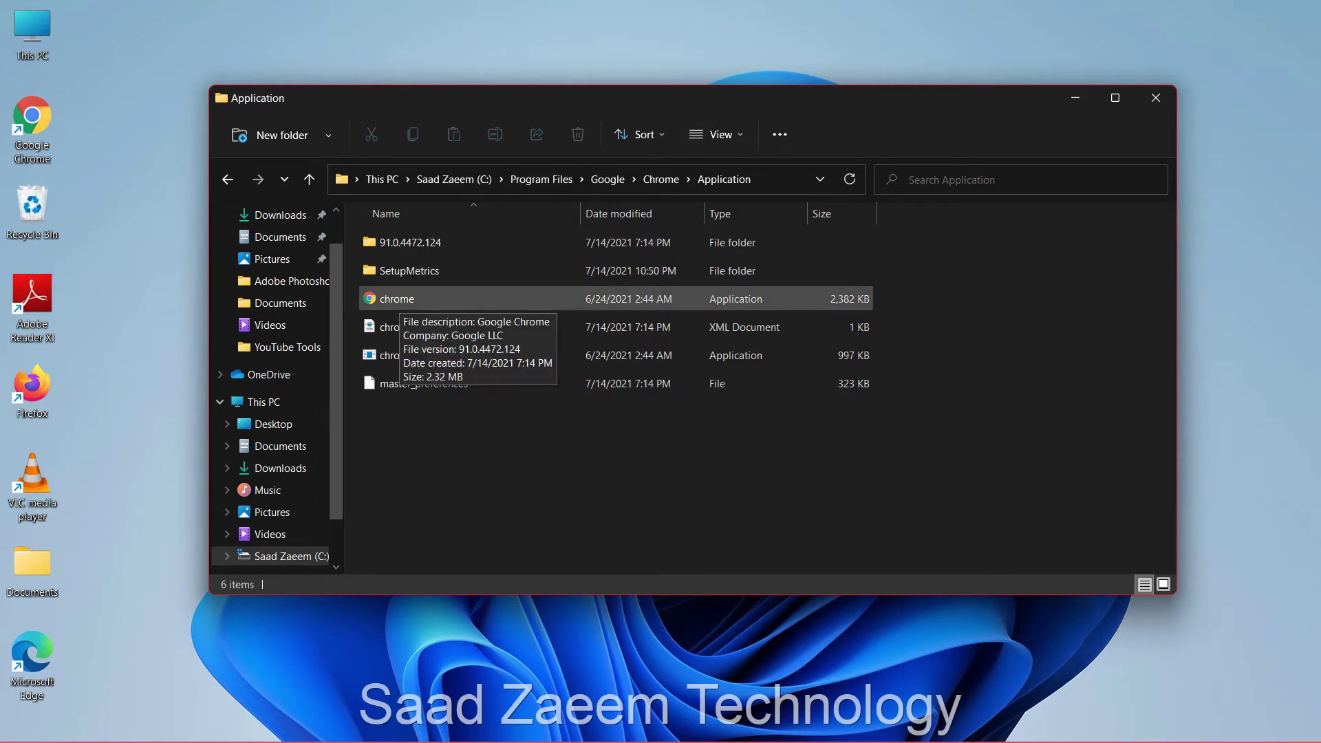
click(399, 301)
right_click(399, 304)
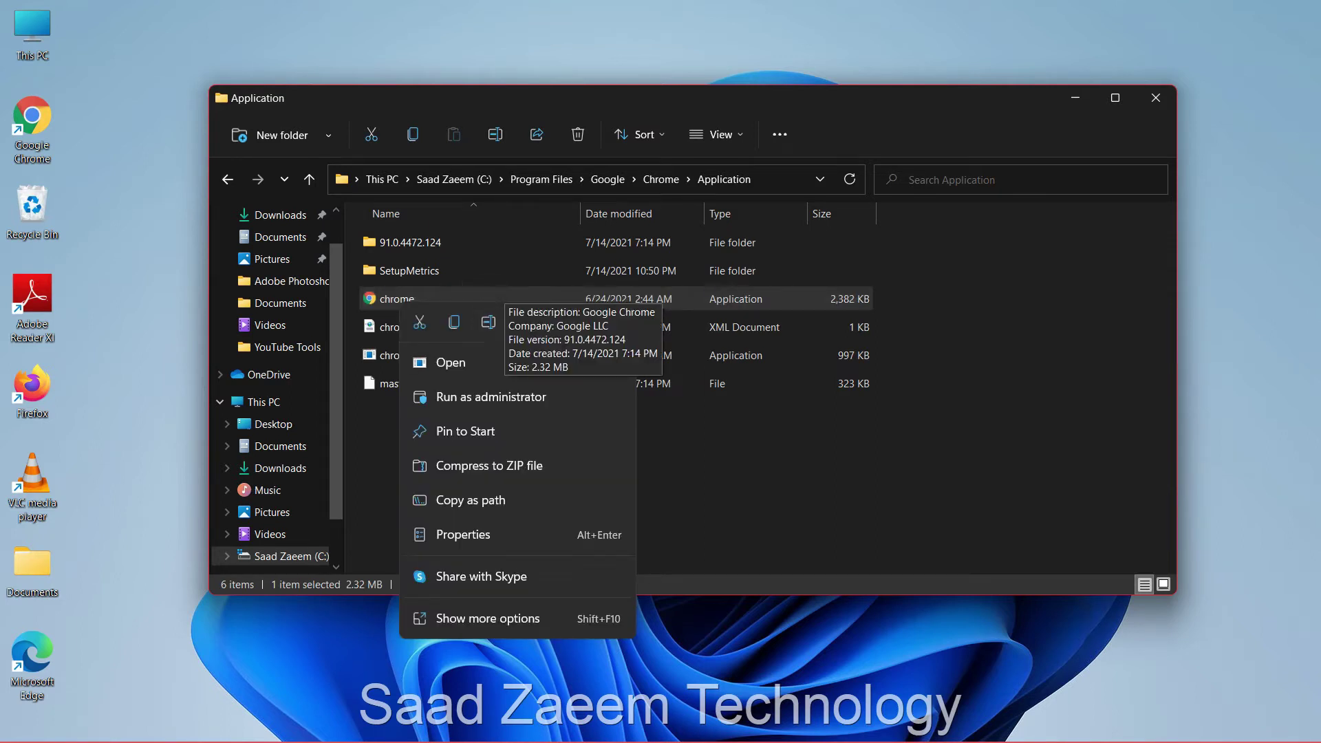
click(488, 618)
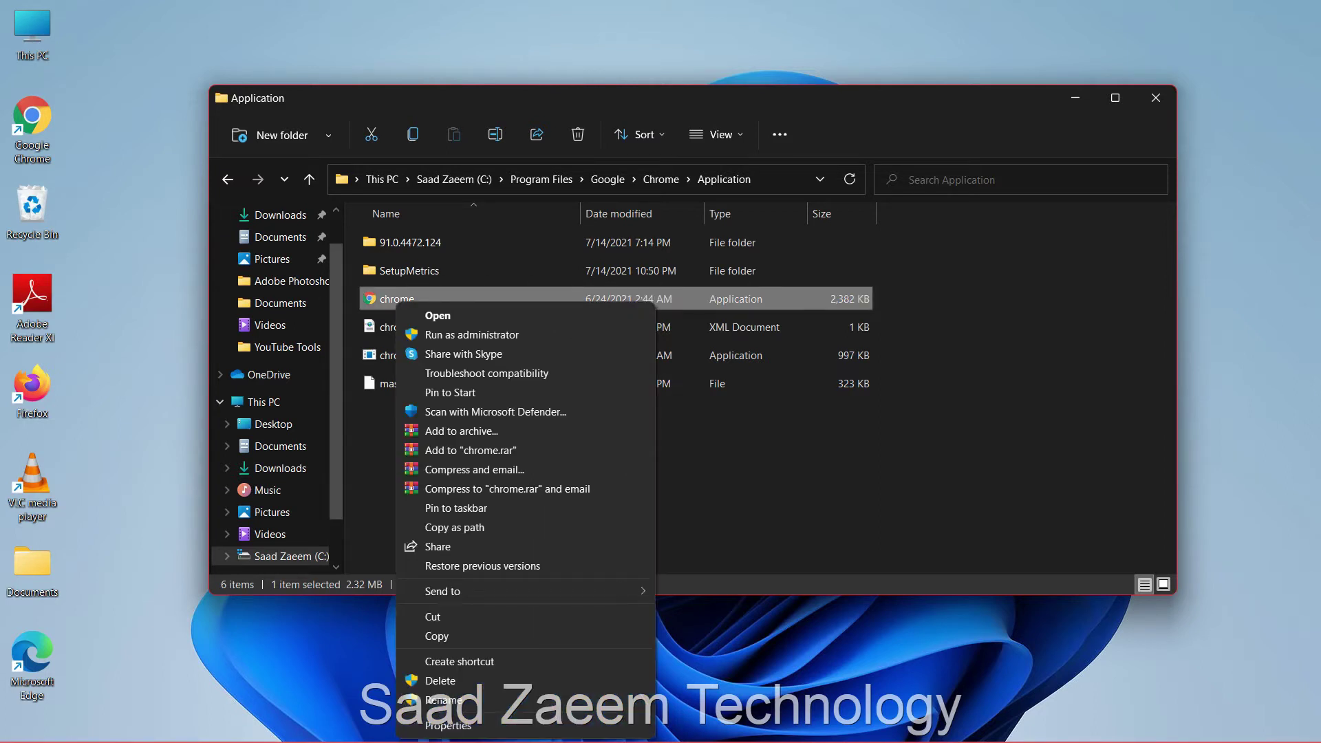
right_click(678, 291)
mouse_move(724, 579)
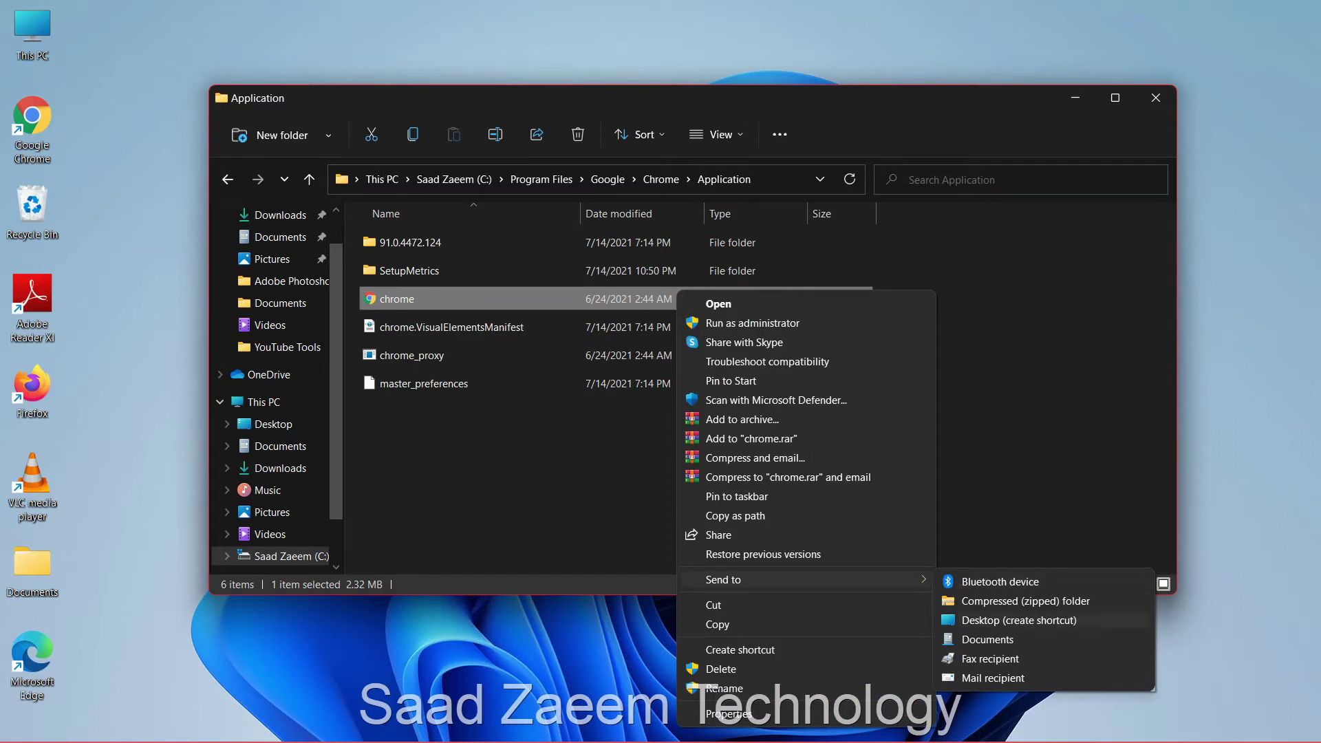
click(1018, 620)
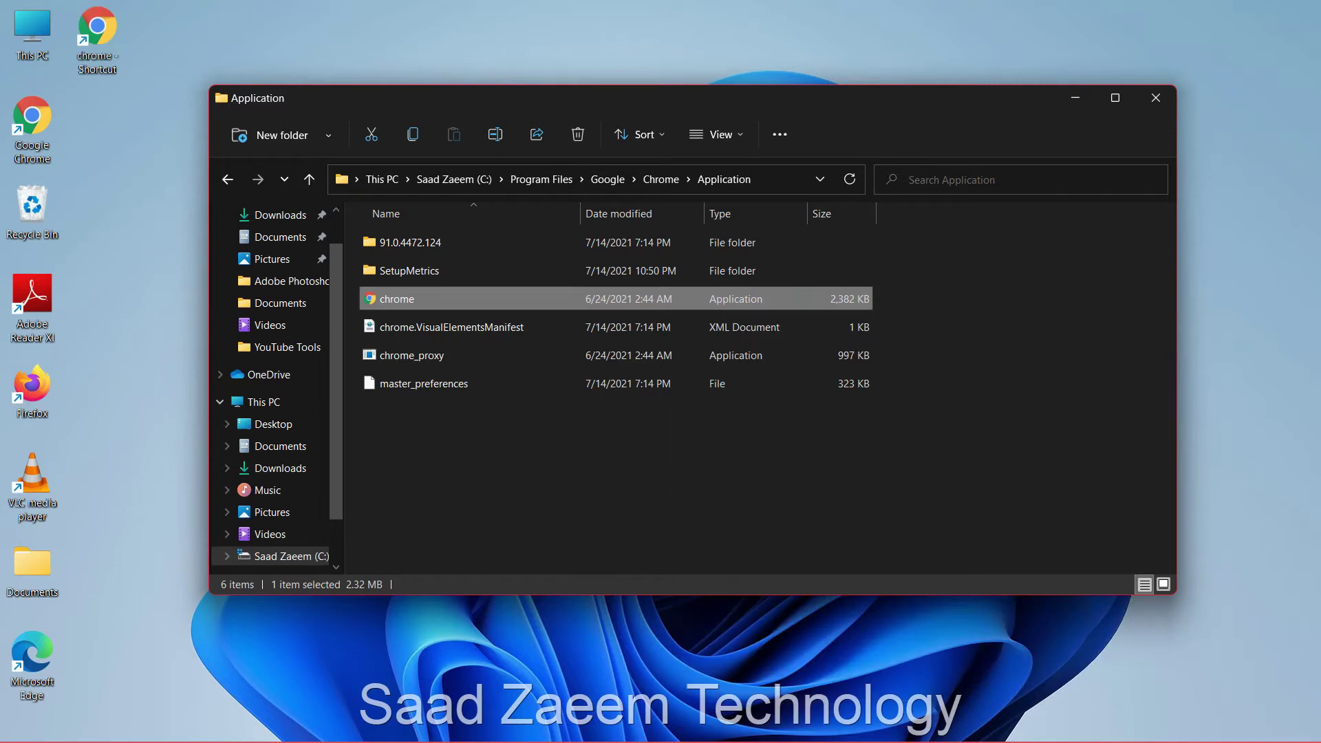
Step: Rename the new "chrome - Shortcut" icon on the desktop as Chrome
drag(302, 103, 372, 100)
click(187, 81)
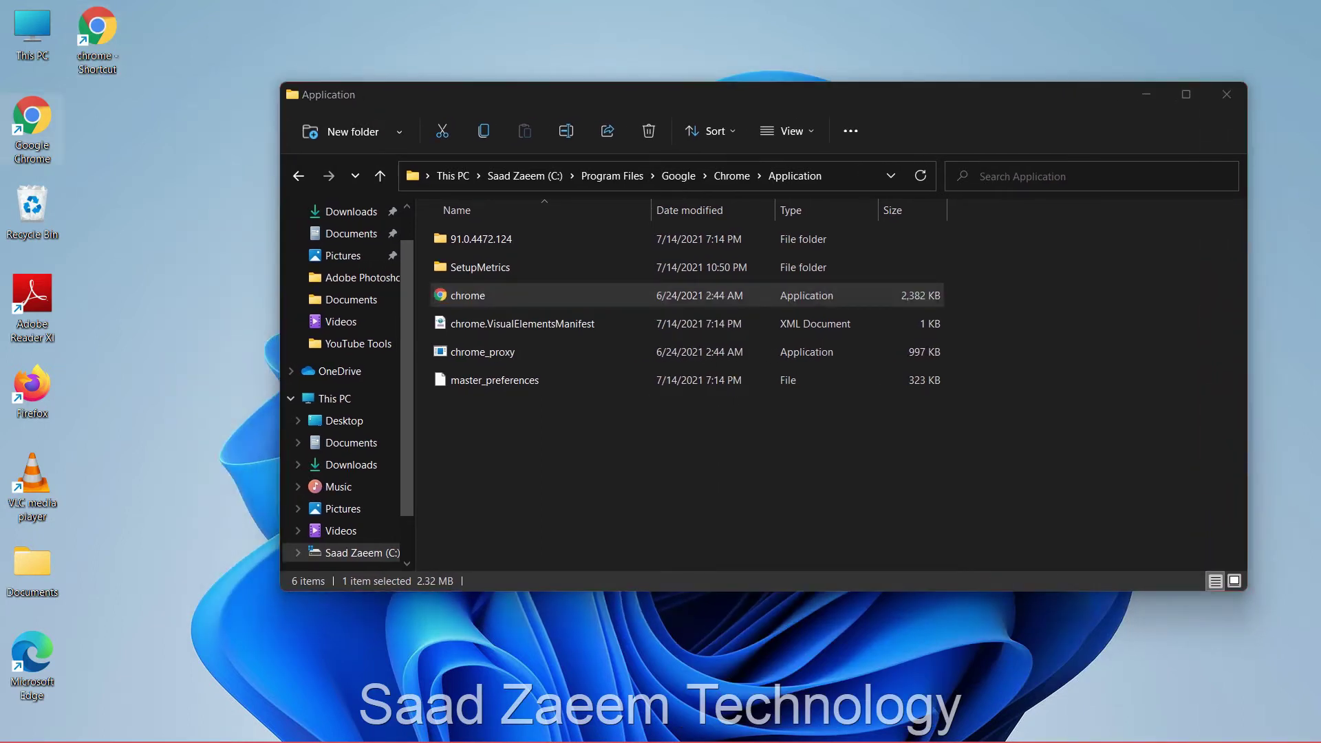
drag(39, 128, 37, 157)
click(165, 138)
right_click(102, 58)
click(114, 37)
right_click(103, 34)
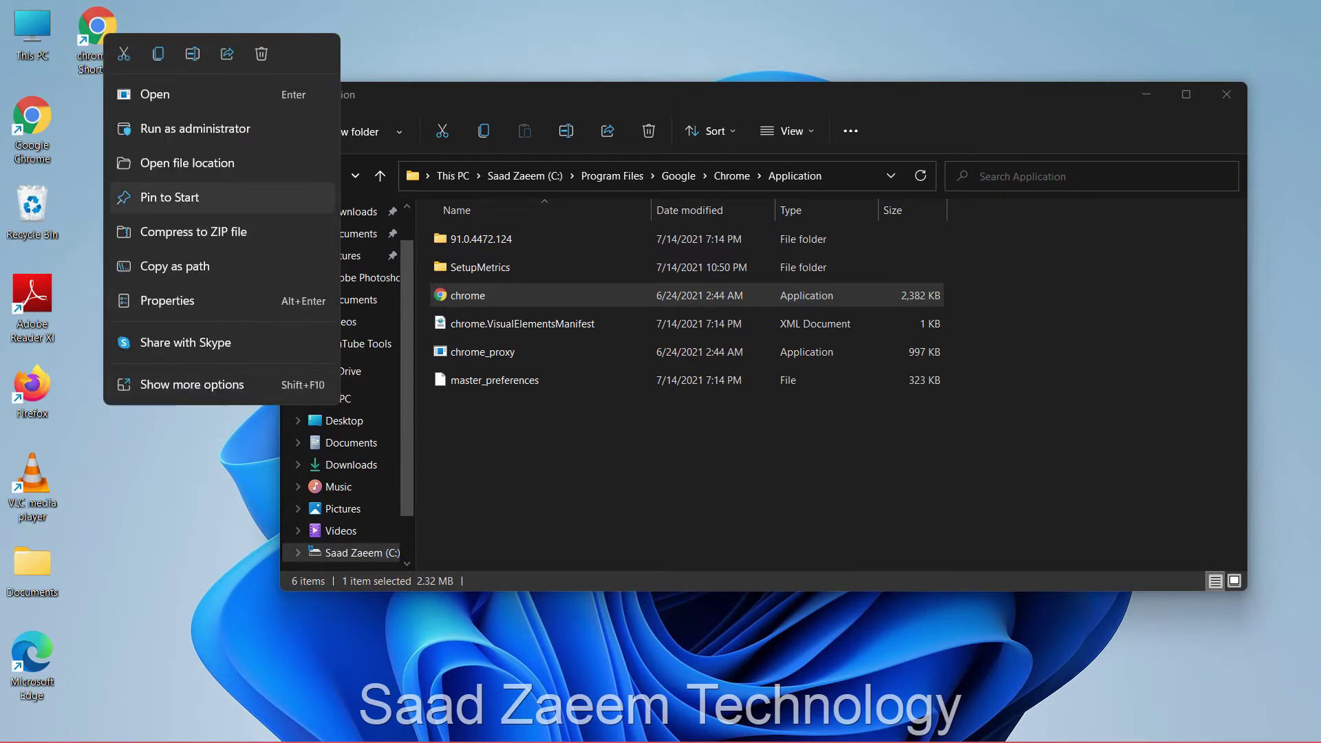
click(192, 386)
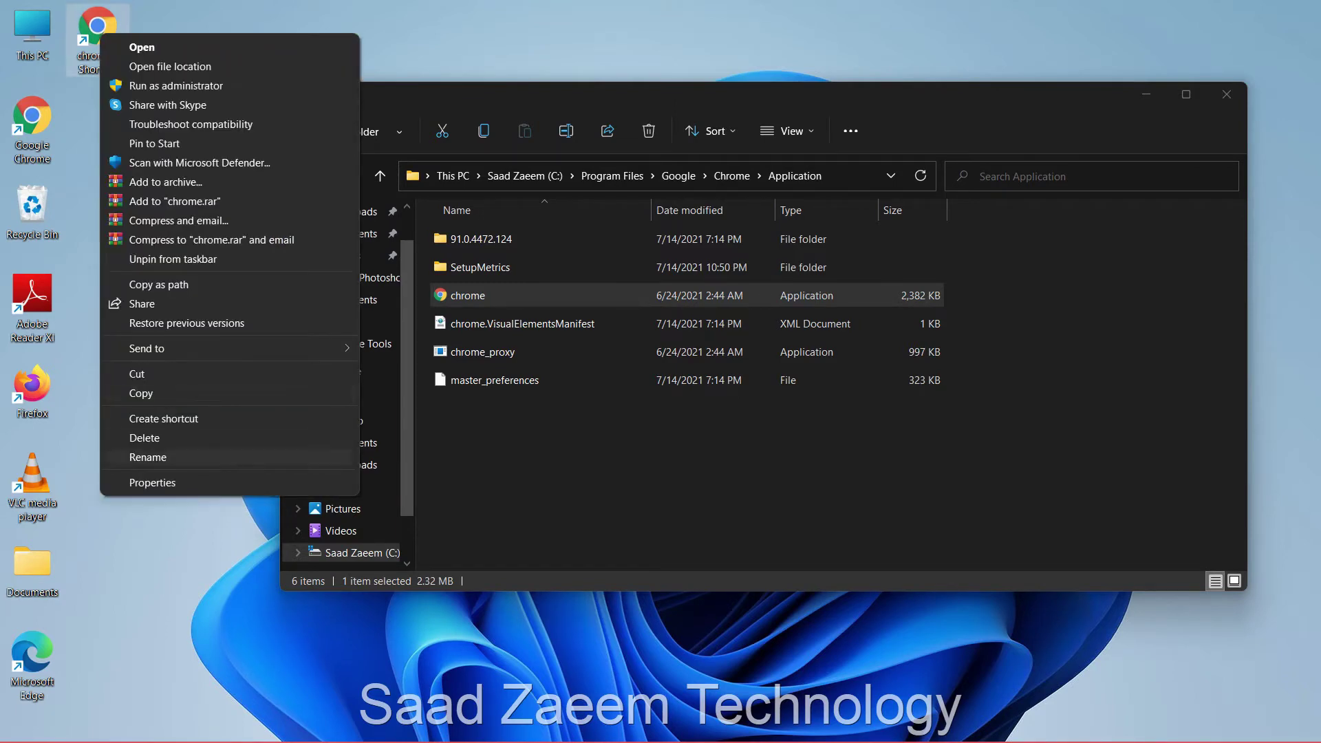
key(Return)
text(Chrome)
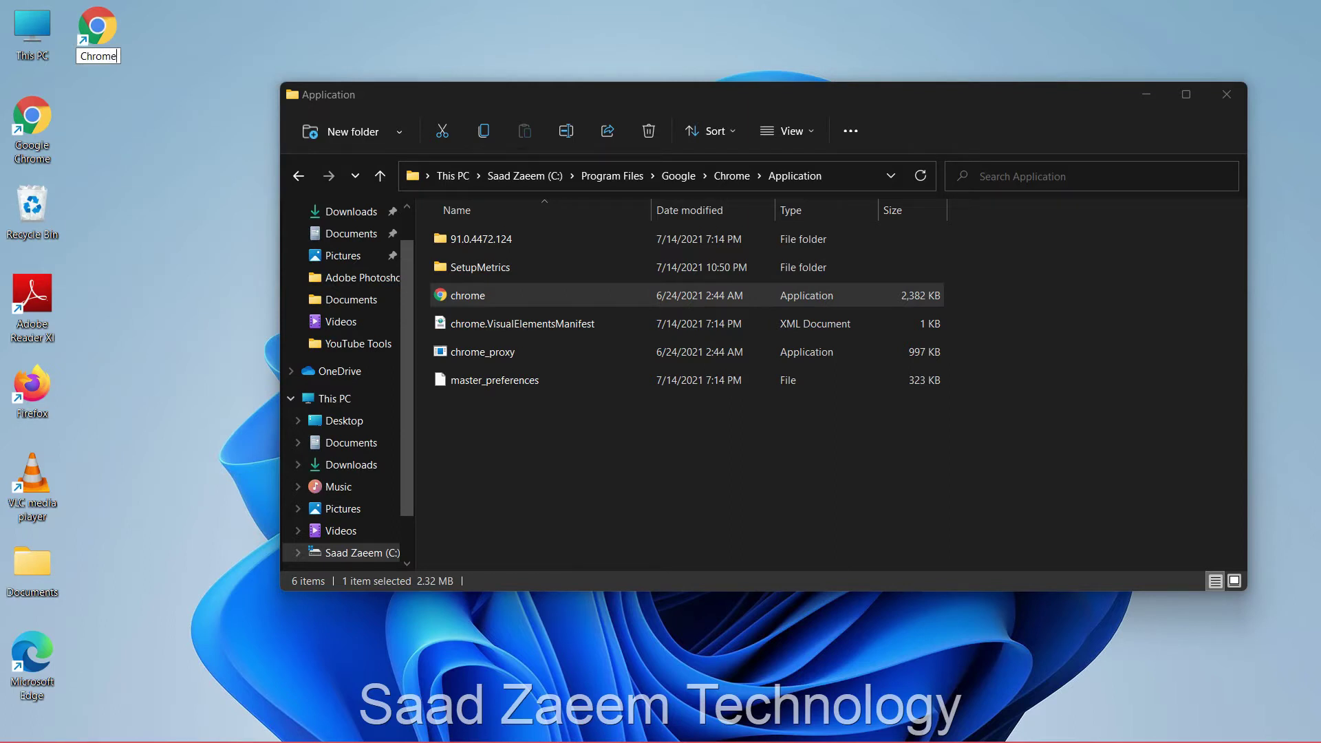
key(Return)
Step: Refresh the desktop and close the Application folder window
key(F5)
mouse_move(98, 33)
mouse_down()
mouse_move(33, 146)
mouse_move(97, 104)
mouse_move(100, 49)
mouse_up()
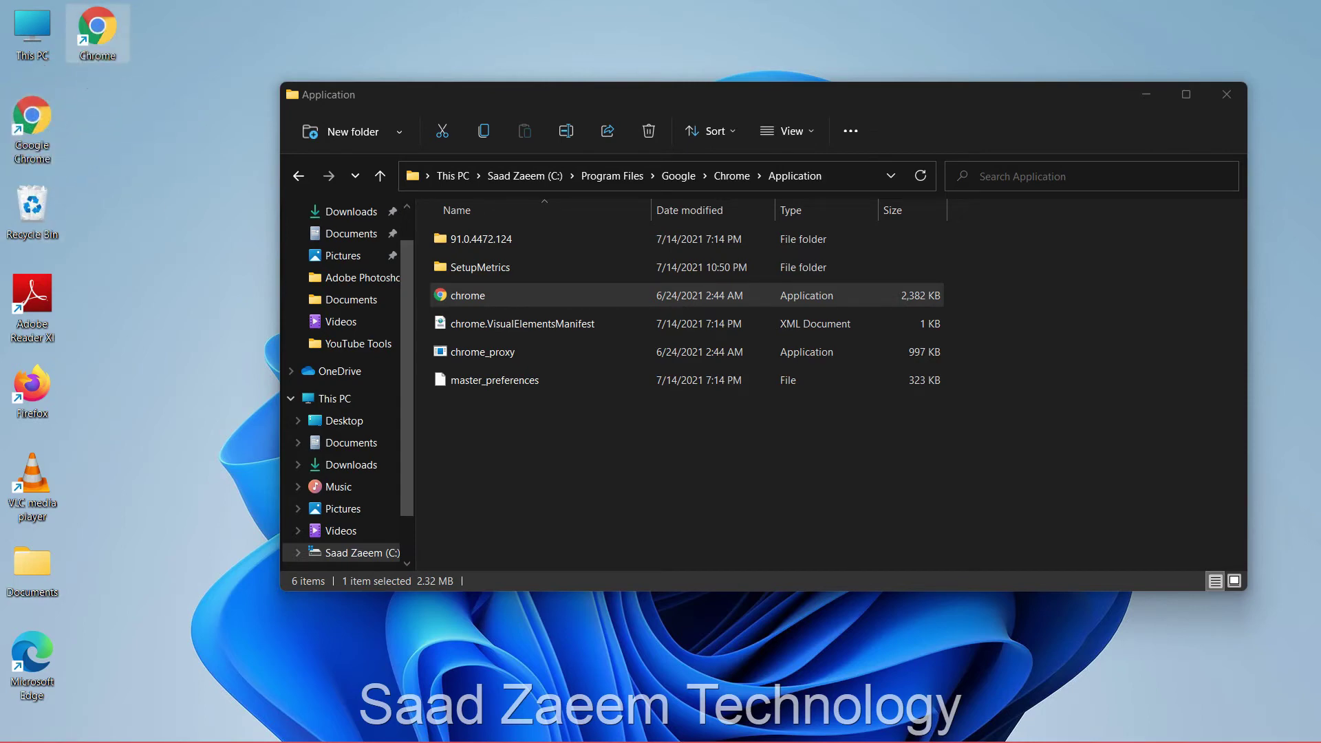
click(1227, 94)
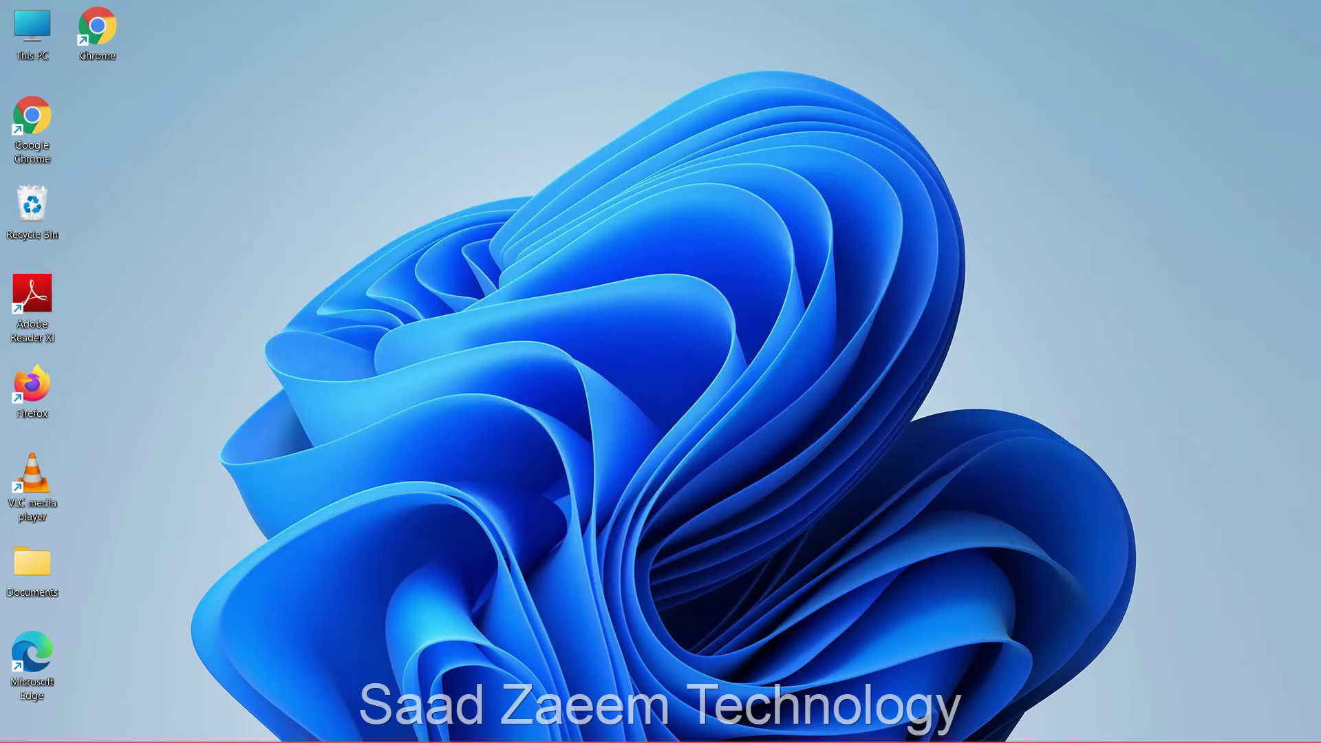
Step: Pin the renamed Chrome desktop shortcut to the taskbar
right_click(116, 46)
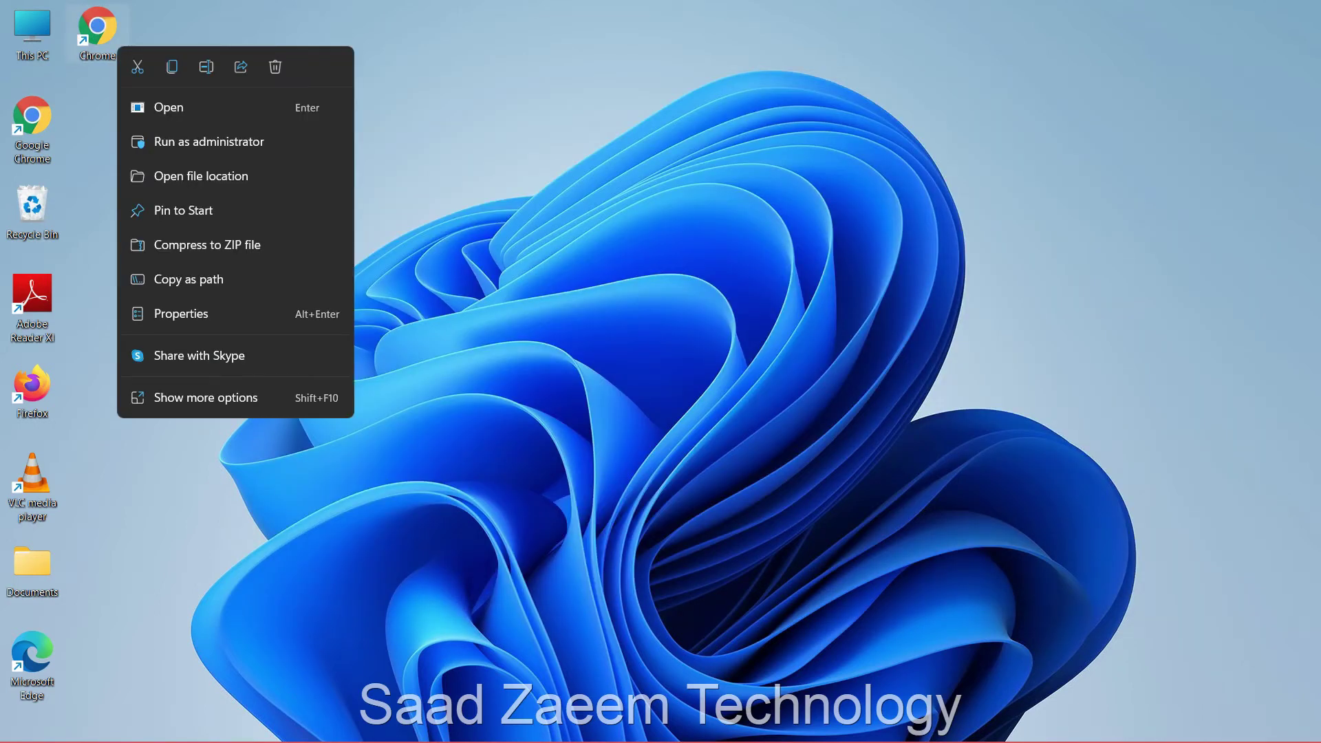
key(Return)
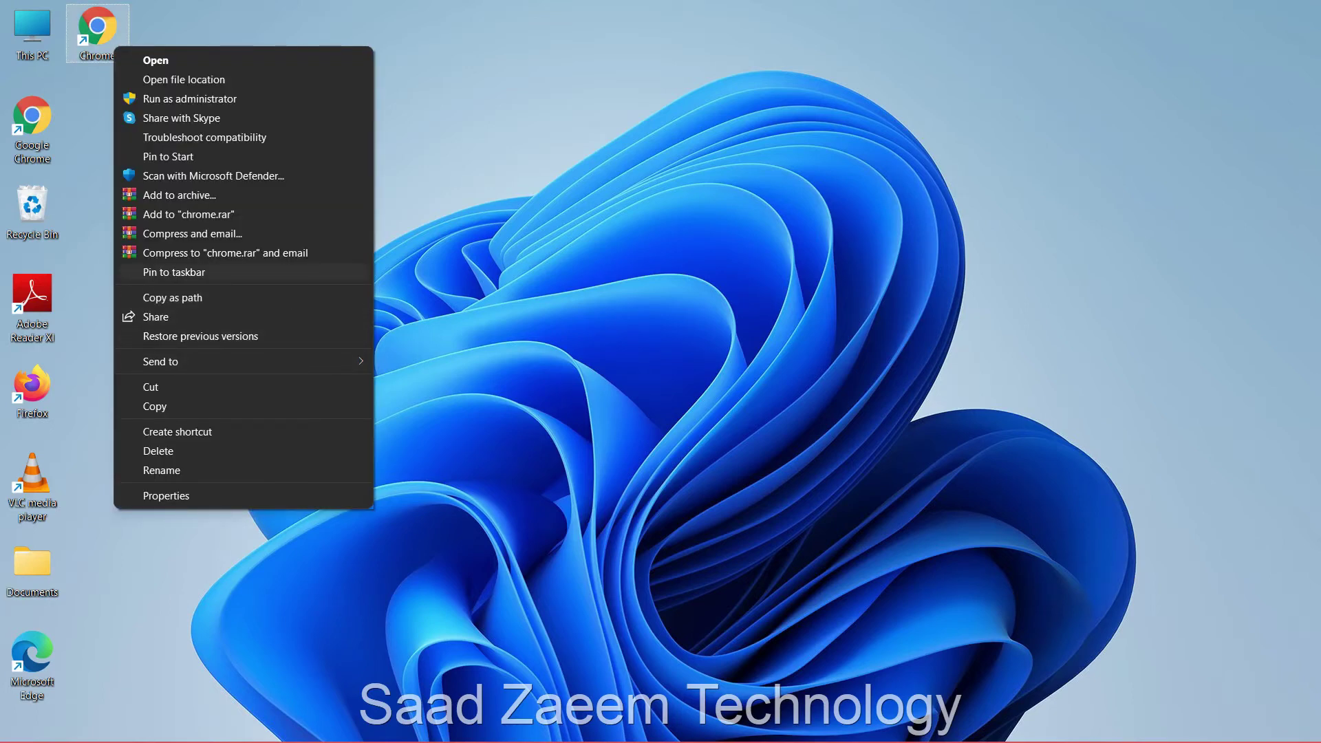
key(Return)
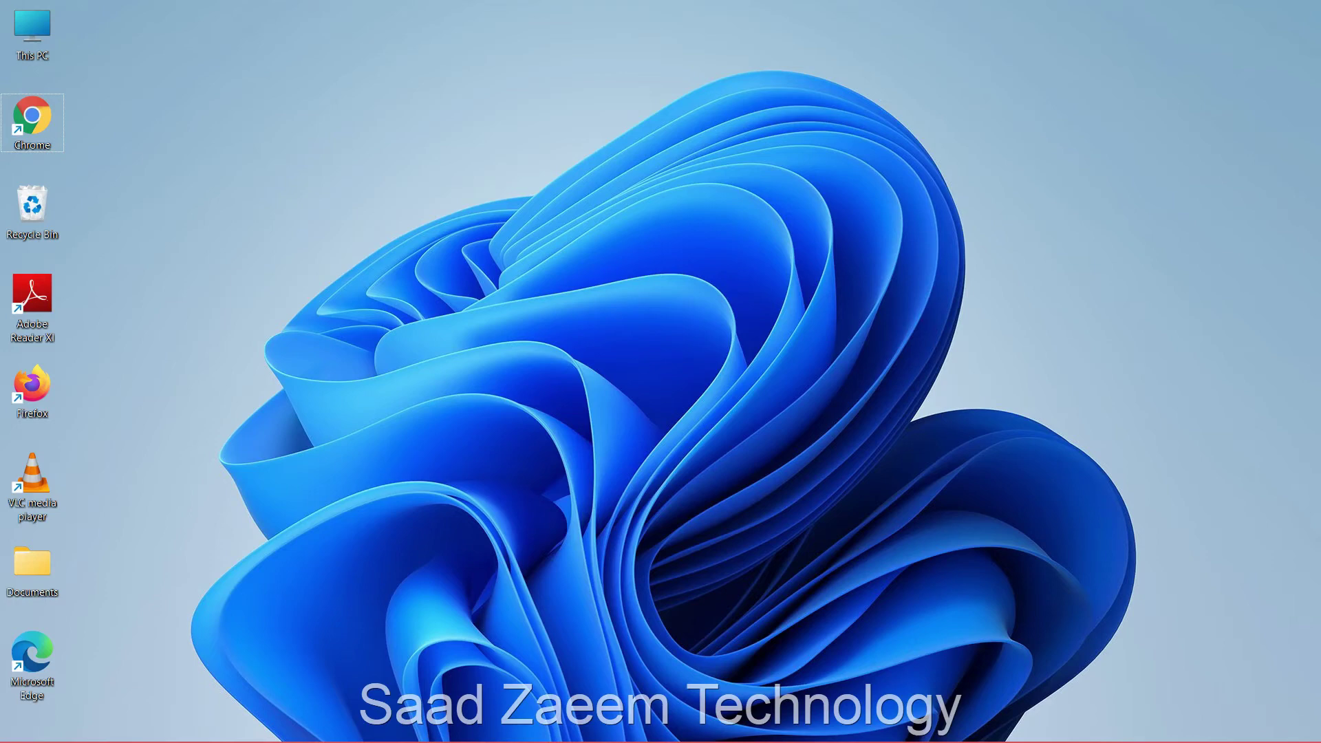
Step: Open Command Prompt as administrator and move its window toward the middle of the desktop
key(super)
text(cmd)
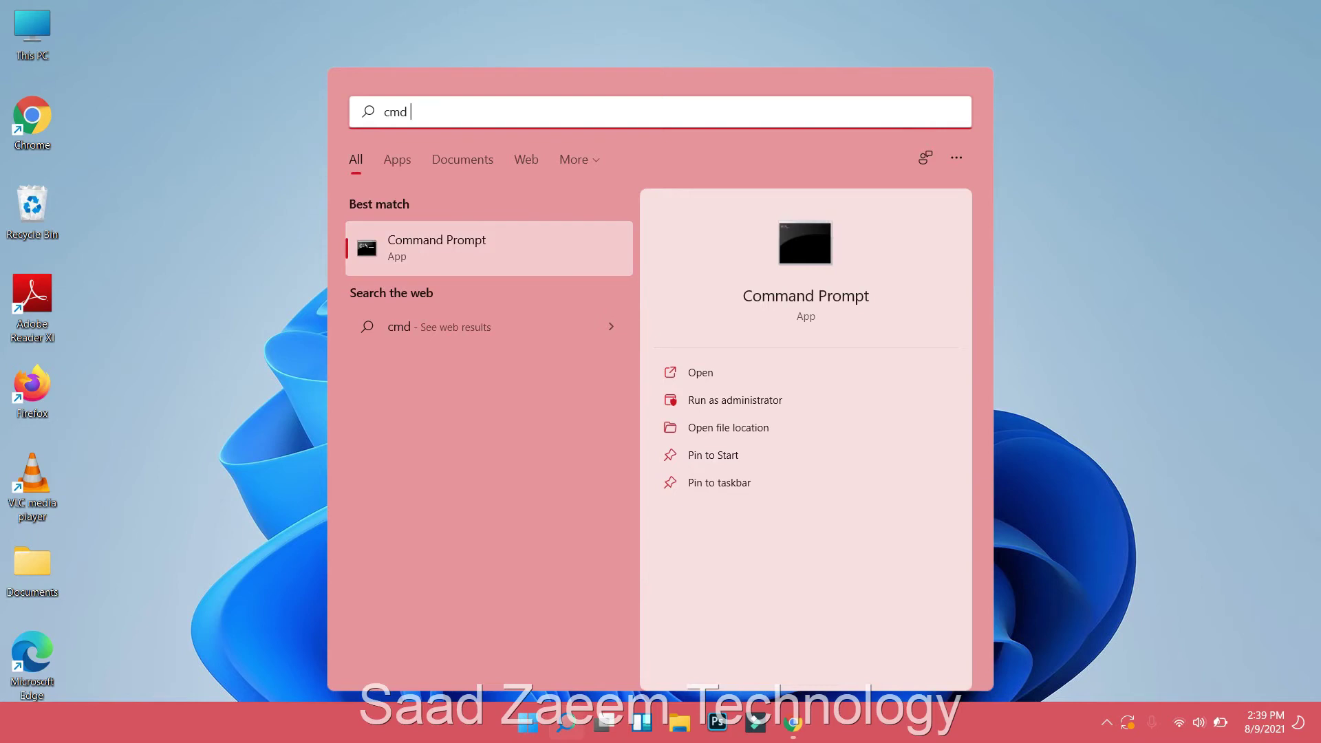
right_click(489, 249)
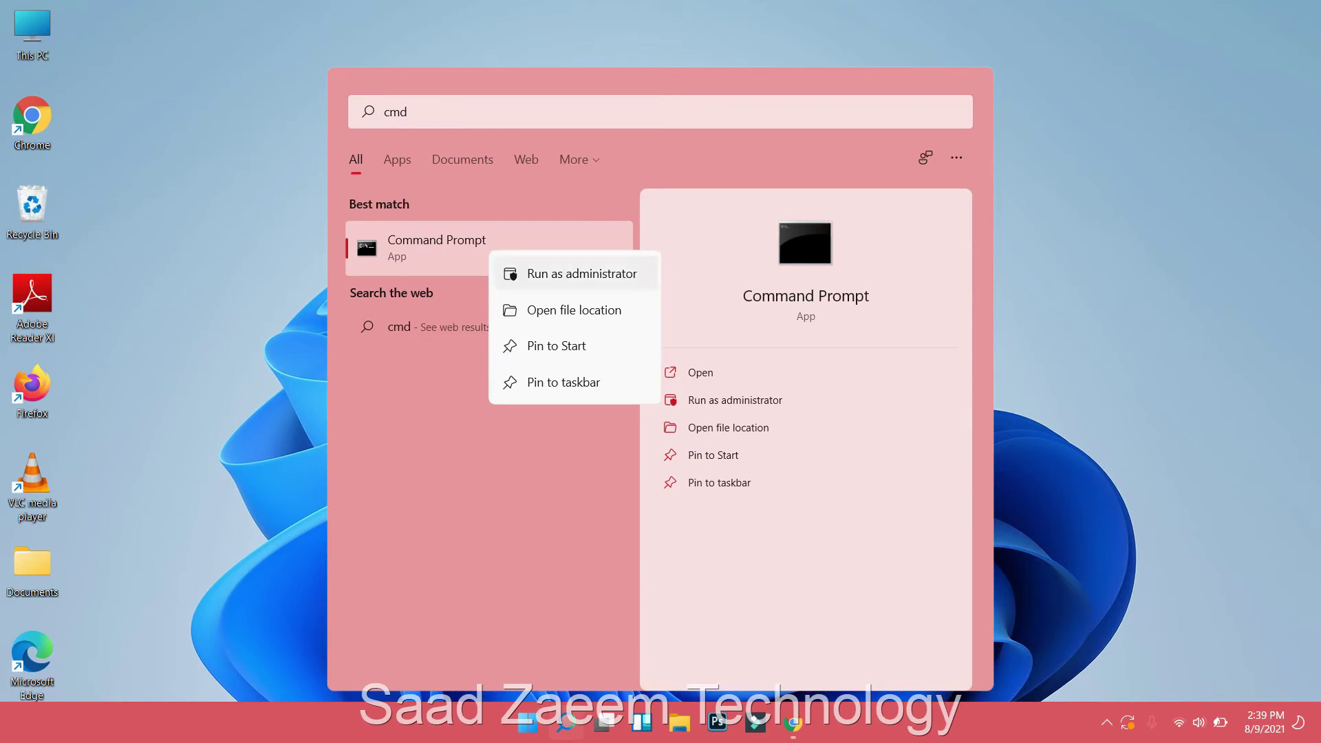
key(Return)
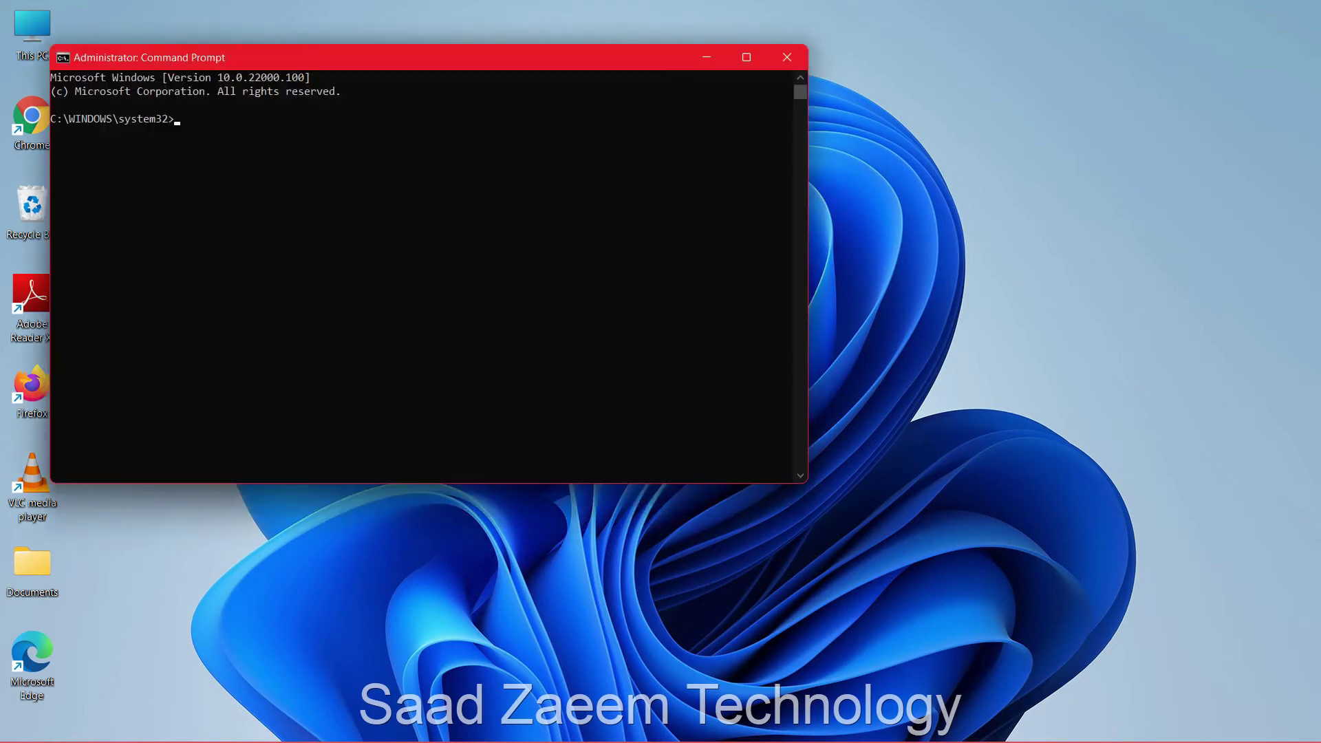
drag(371, 61, 652, 132)
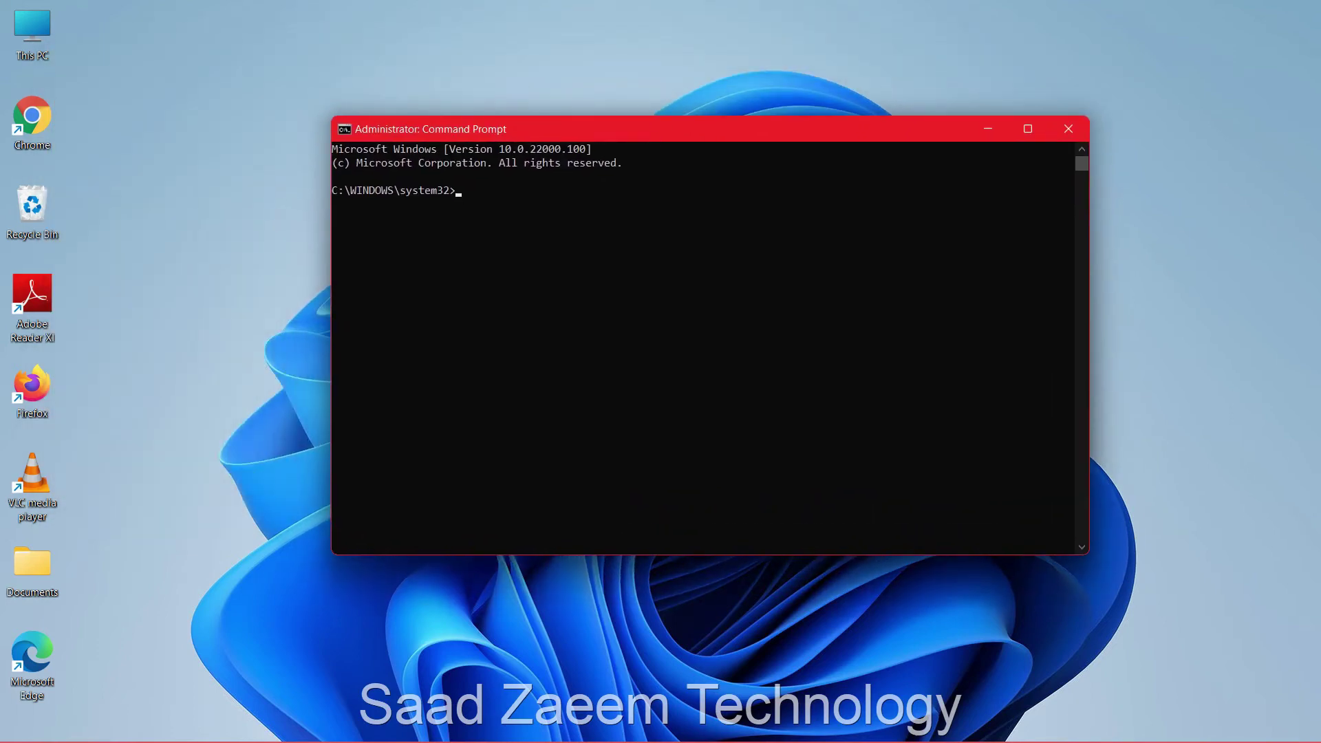
Step: Reset the TCP/IP stack by running "netsh int ip reset C:\resetlog.txt" in the elevated Command Prompt
text(netsh int ip reset C)
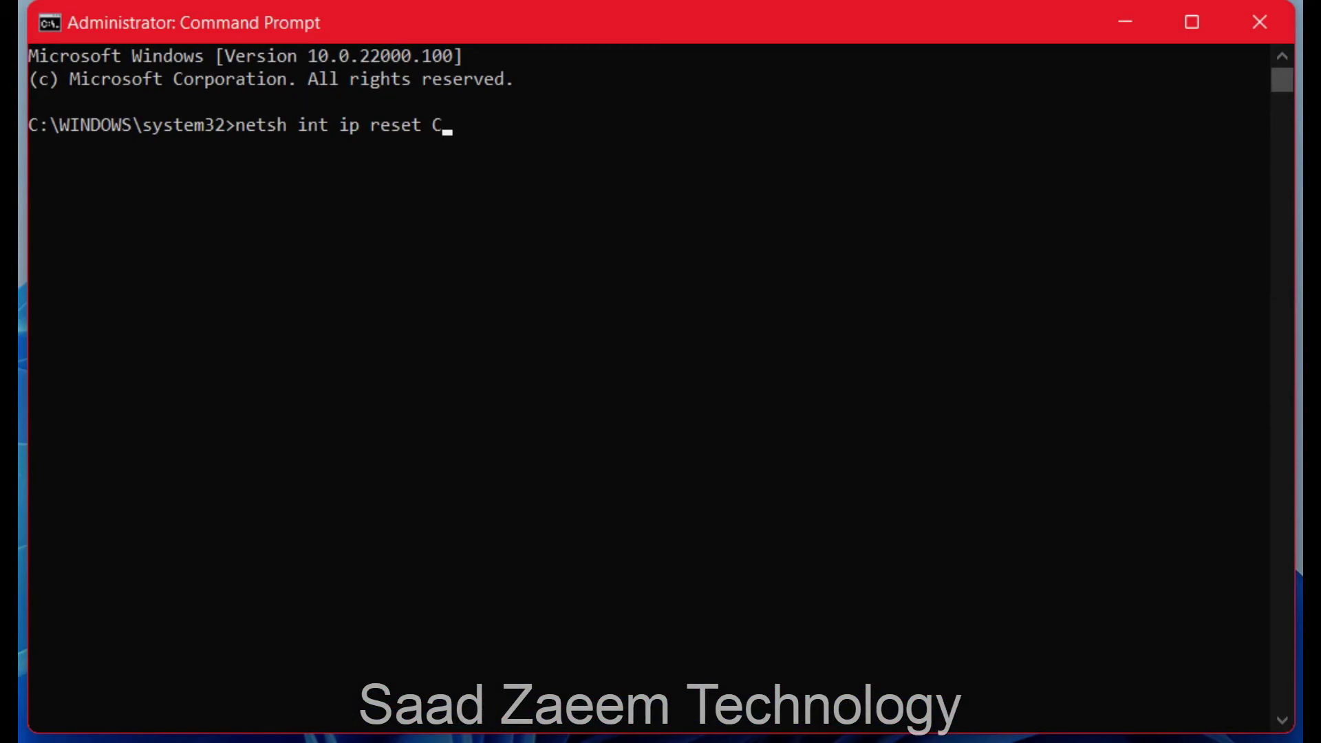
text(:\resetlog.txt)
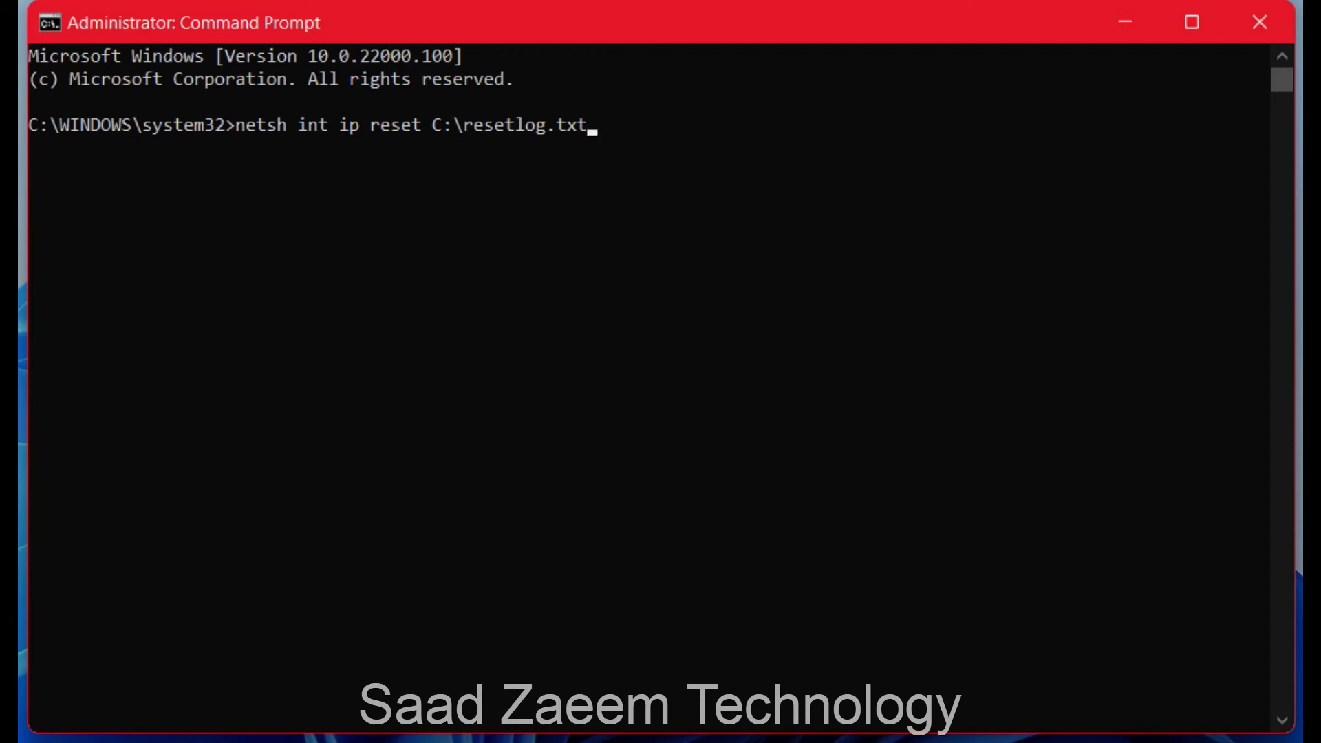
key(Return)
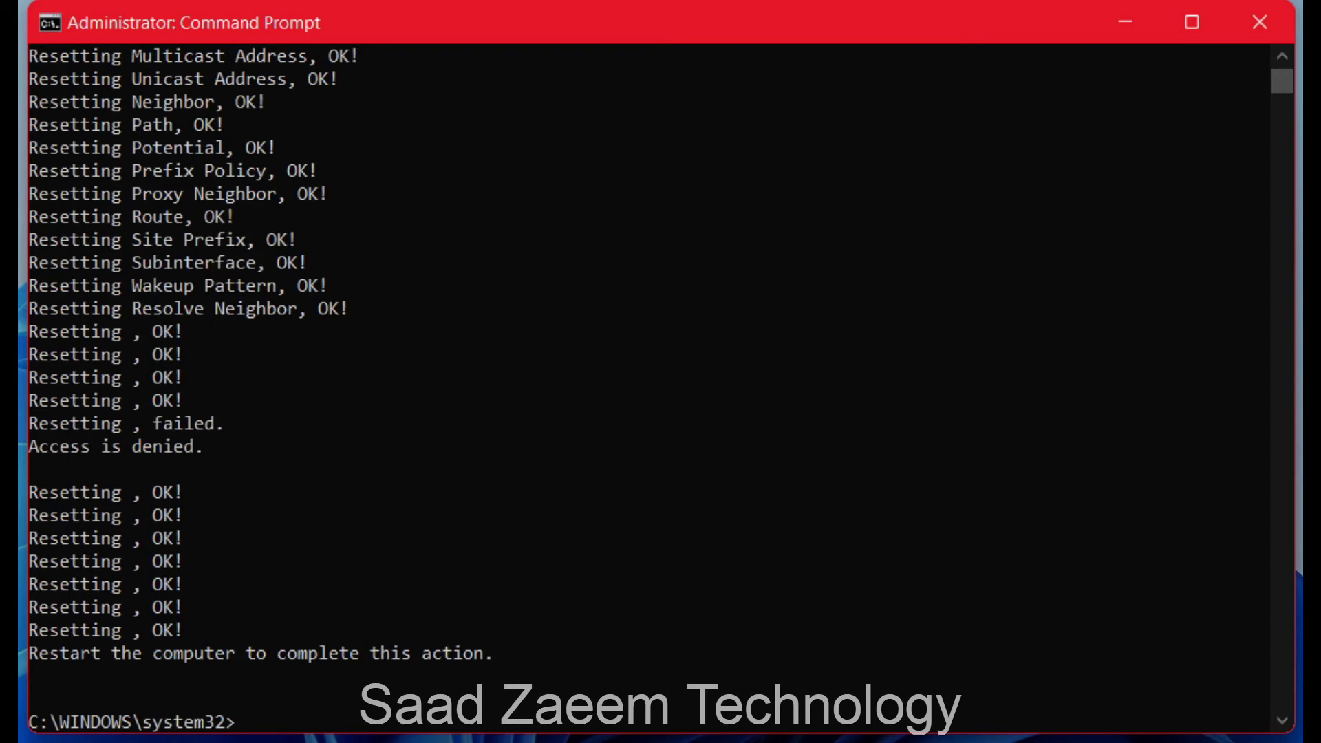
Step: Reset the Winsock catalog by running "netsh winsock reset"
text(netsh winsock)
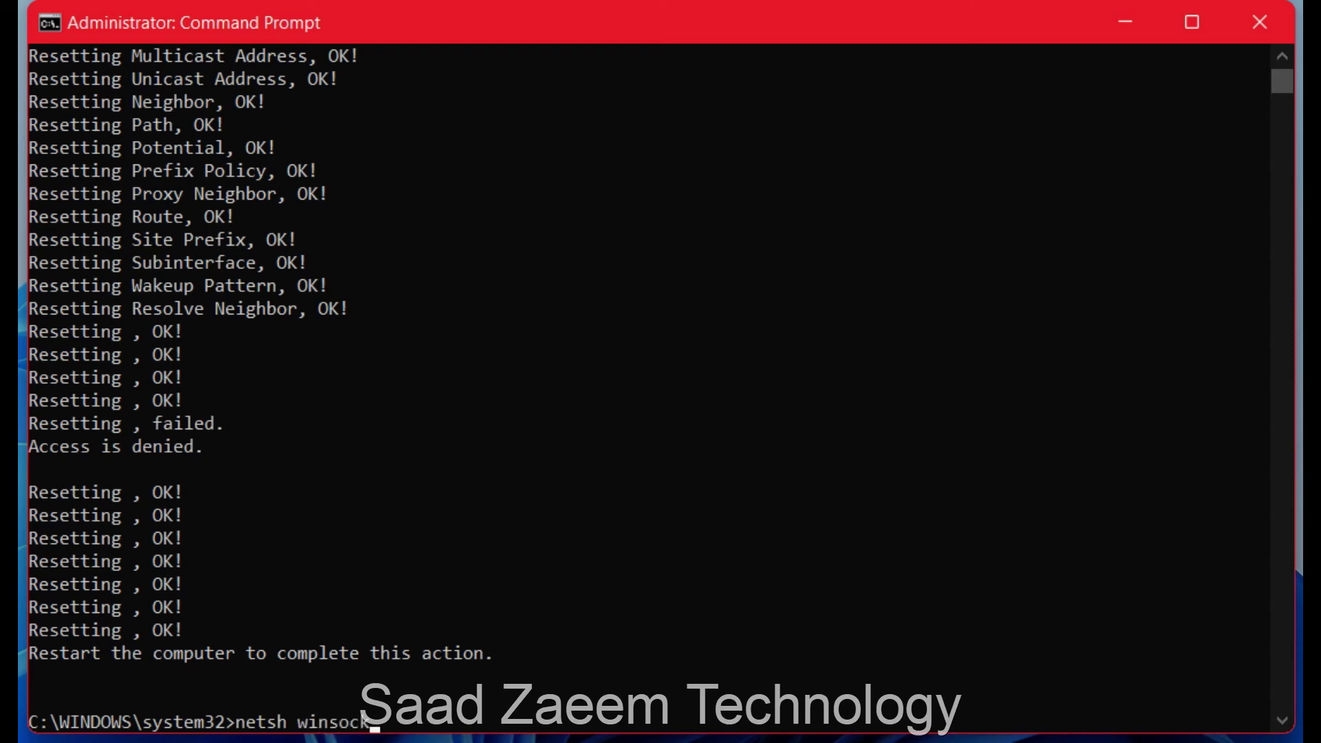
text( reset)
key(Return)
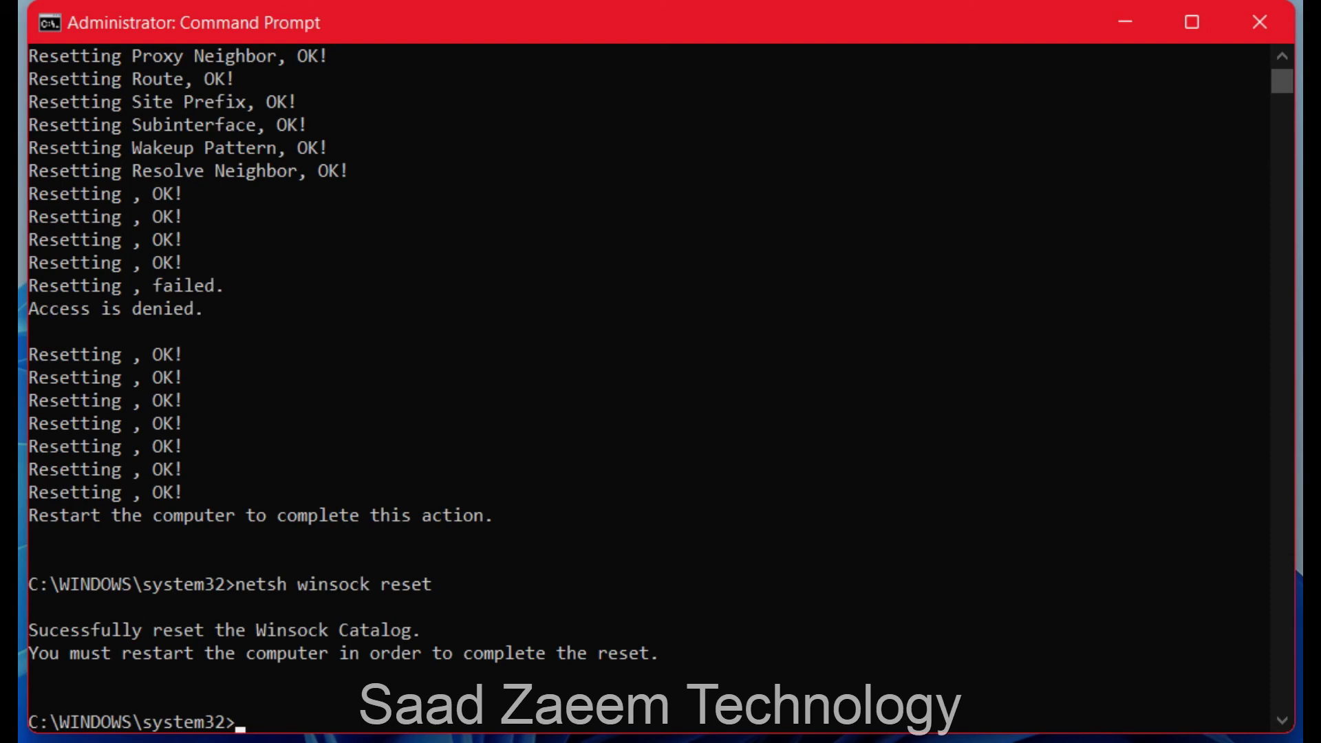
Step: Run "ipconfig \flushdns" in the Command Prompt to try to flush the DNS cache
text(ipconfig \flushdn)
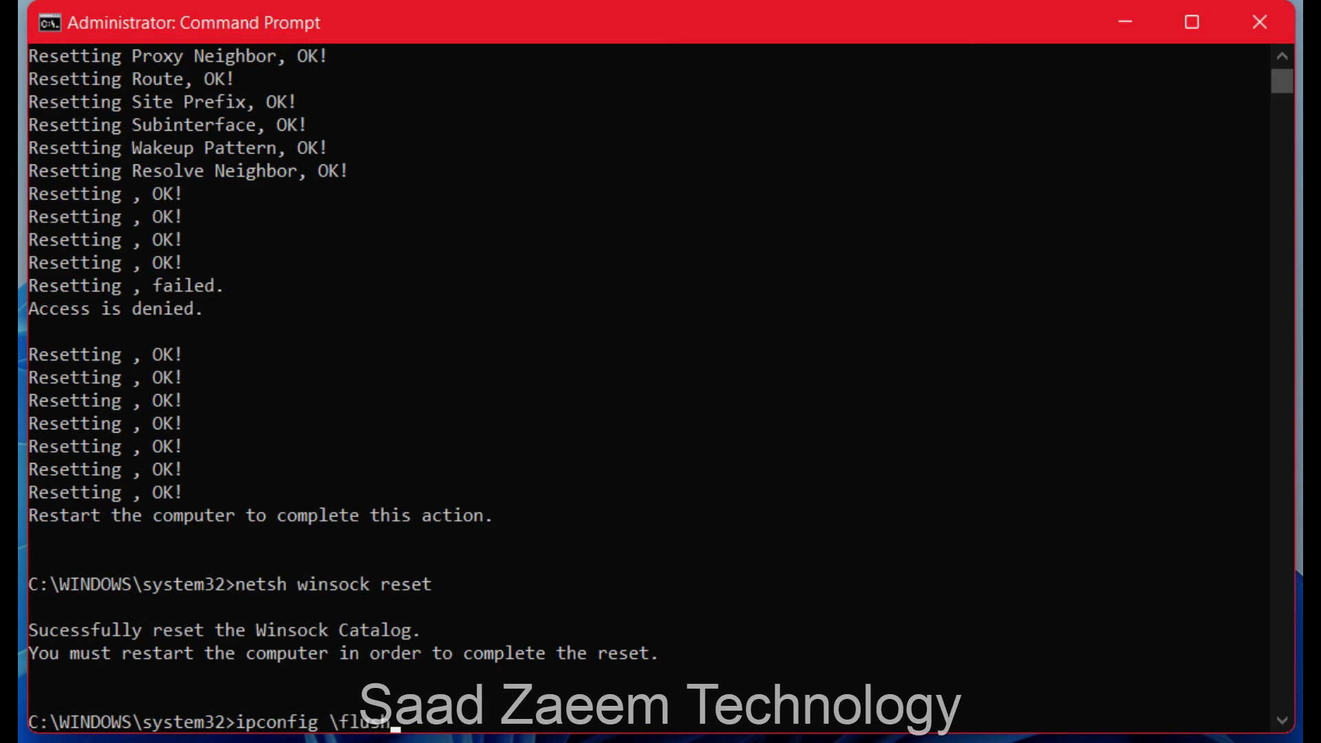
text(s)
key(Return)
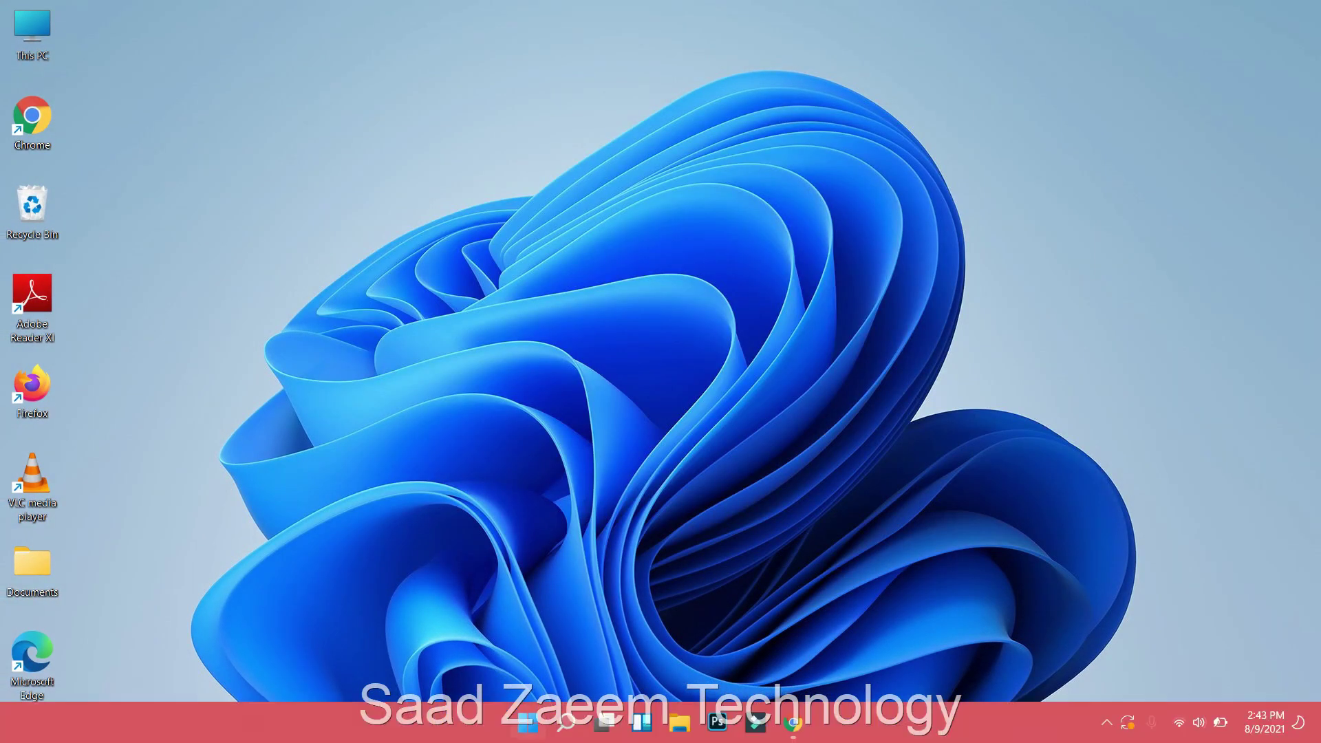
key(super)
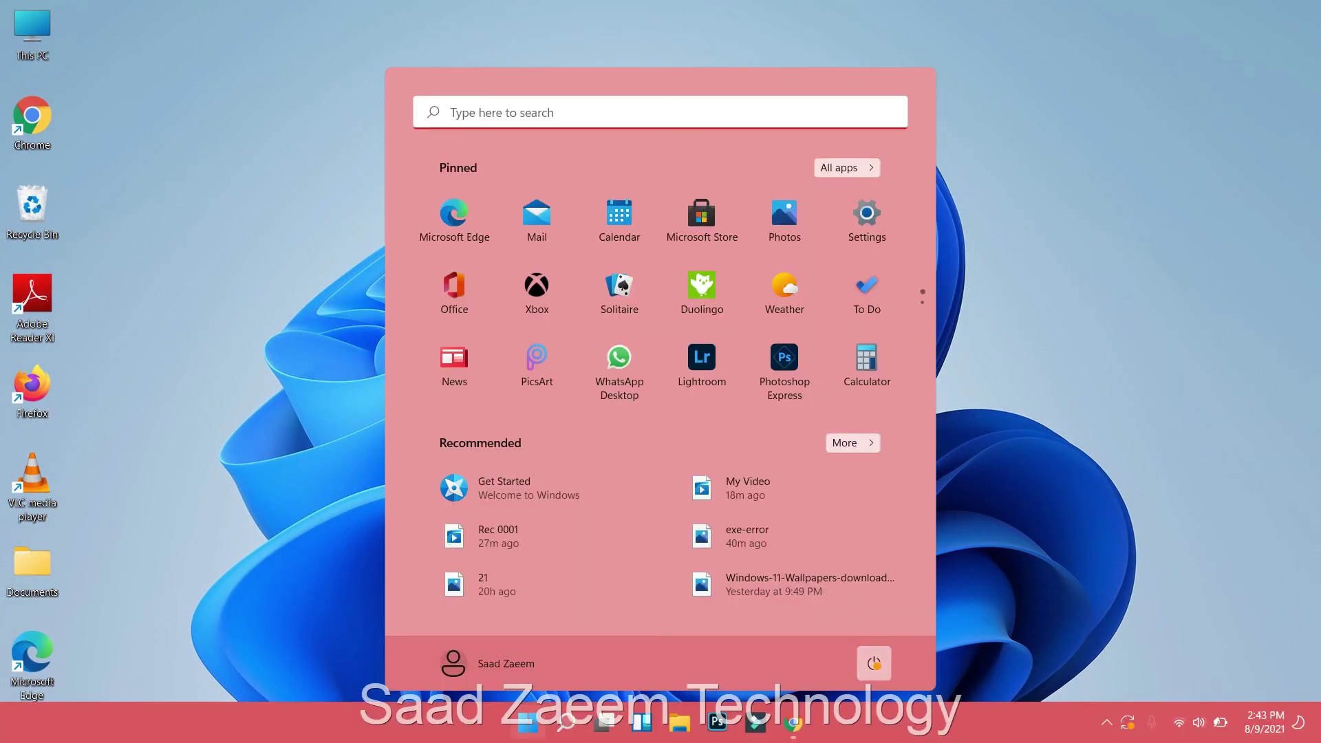
click(874, 664)
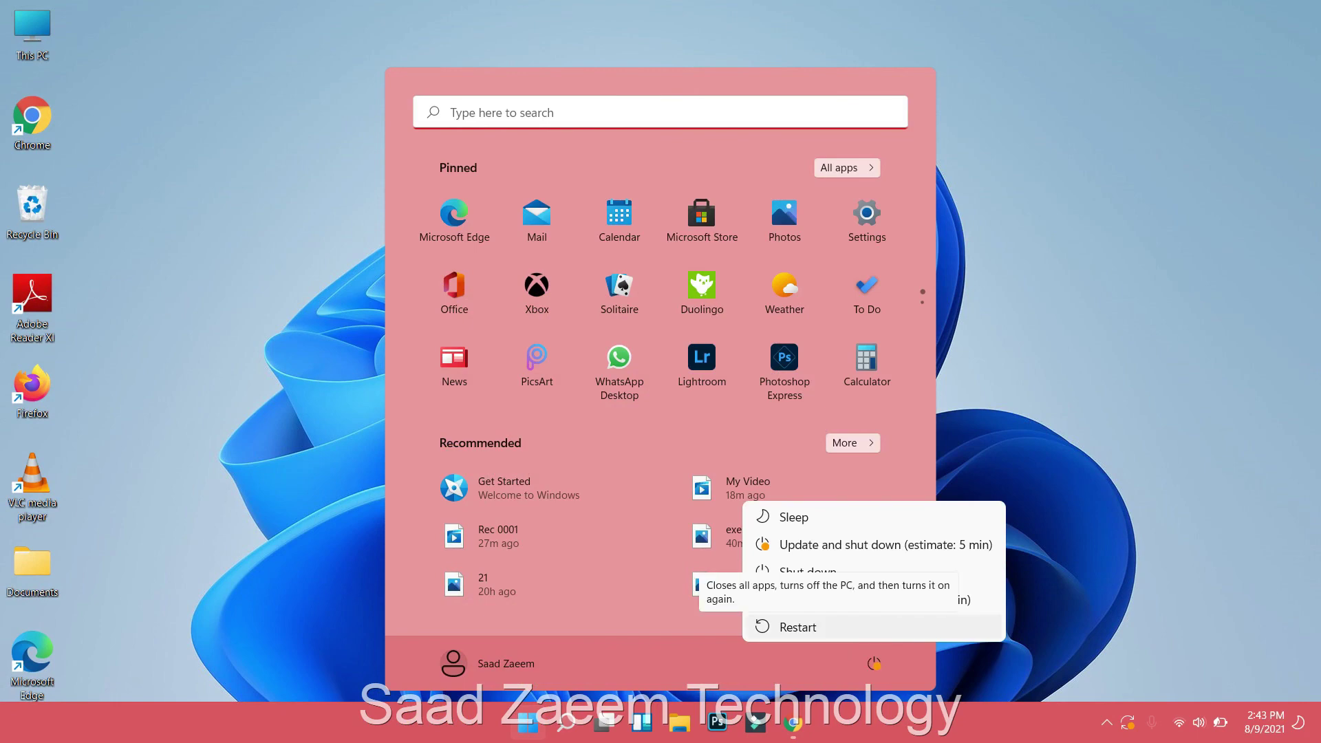
key(Escape)
key(Escape)
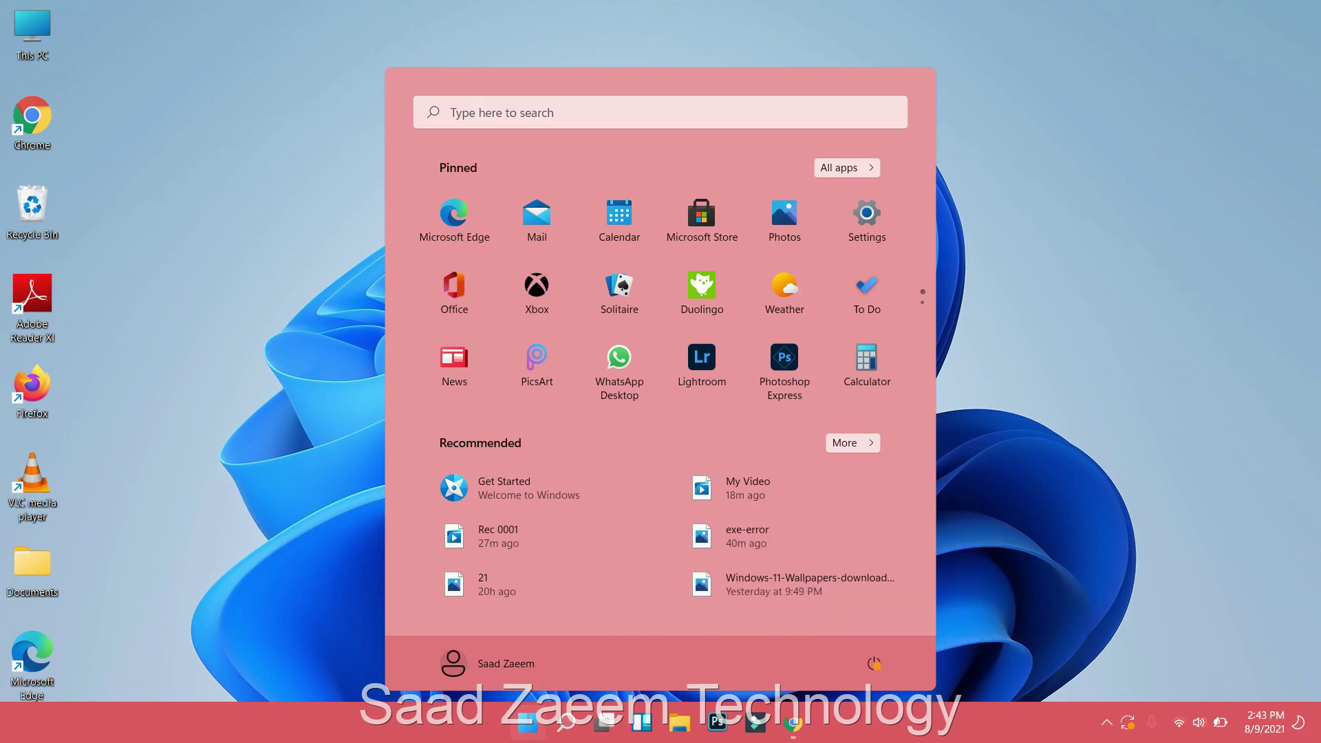